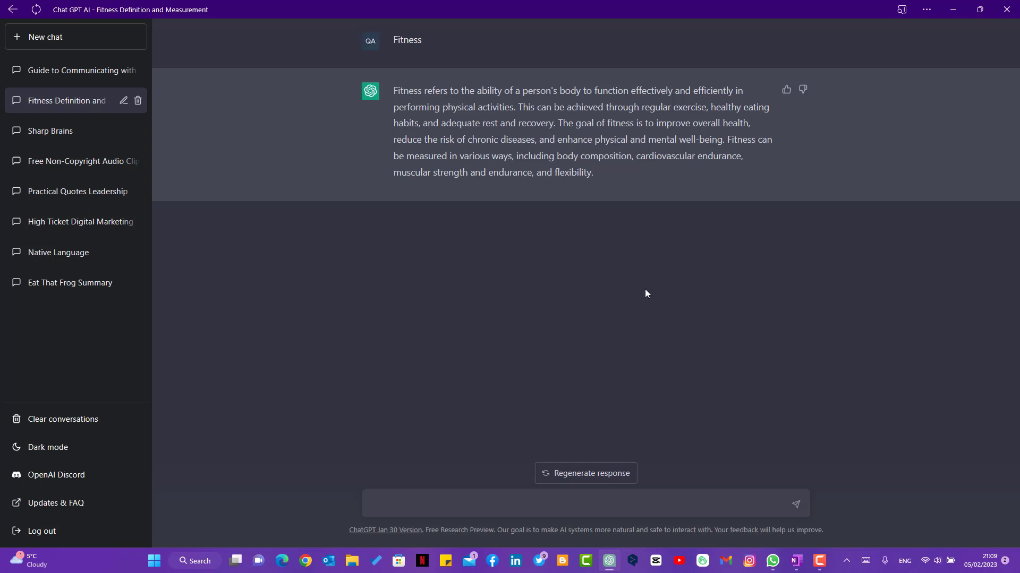
# Bring the OneNote mind map to the front and switch to the Draw tab for inking.
pyautogui.click(795, 561)
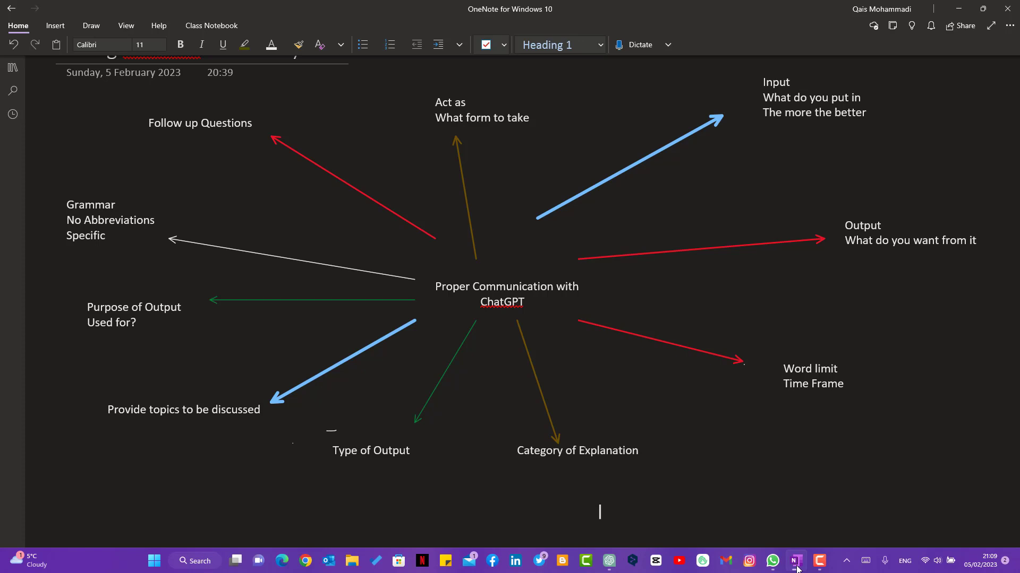
pyautogui.click(91, 25)
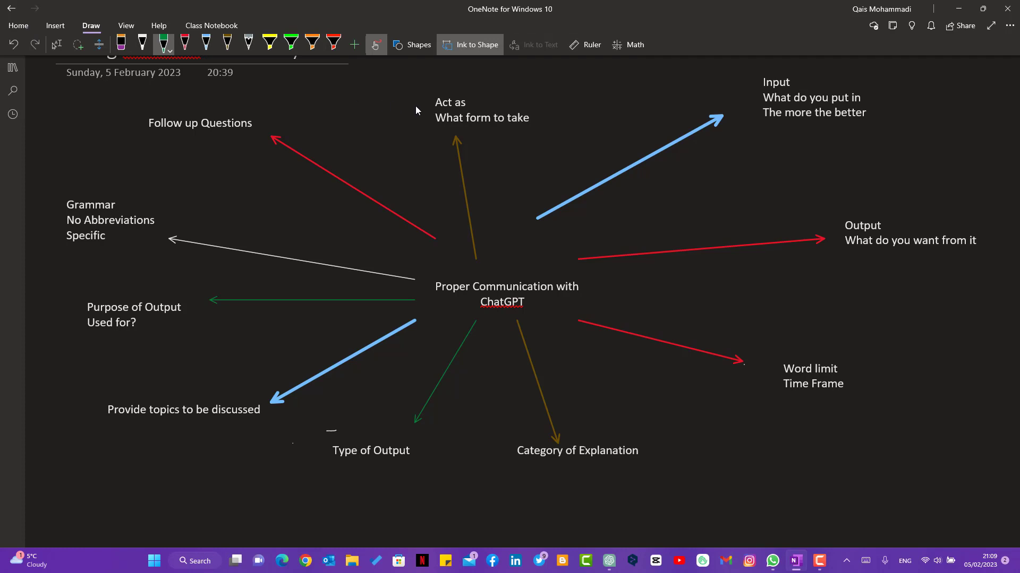
# Ring Act as, Input, Output, Word limit / Time Frame and Category of Explanation in green.
pyautogui.moveTo(415, 105)
pyautogui.mouseDown()
pyautogui.moveTo(425, 174)
pyautogui.moveTo(491, 84)
pyautogui.moveTo(406, 109)
pyautogui.mouseUp()
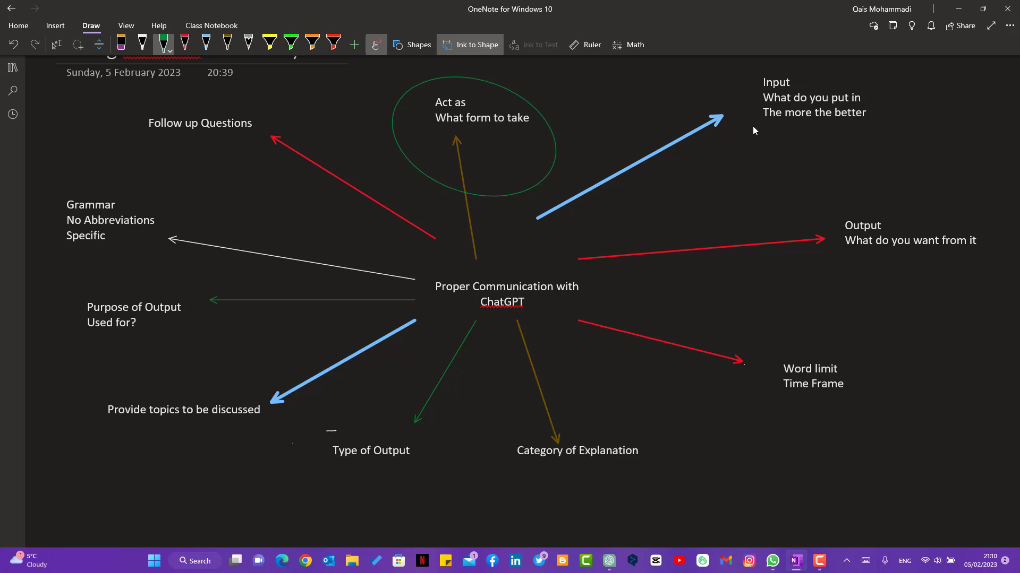
pyautogui.moveTo(818, 144)
pyautogui.mouseDown()
pyautogui.moveTo(795, 53)
pyautogui.moveTo(795, 140)
pyautogui.mouseUp()
pyautogui.moveTo(920, 183)
pyautogui.mouseDown()
pyautogui.moveTo(861, 321)
pyautogui.moveTo(953, 183)
pyautogui.moveTo(885, 179)
pyautogui.mouseUp()
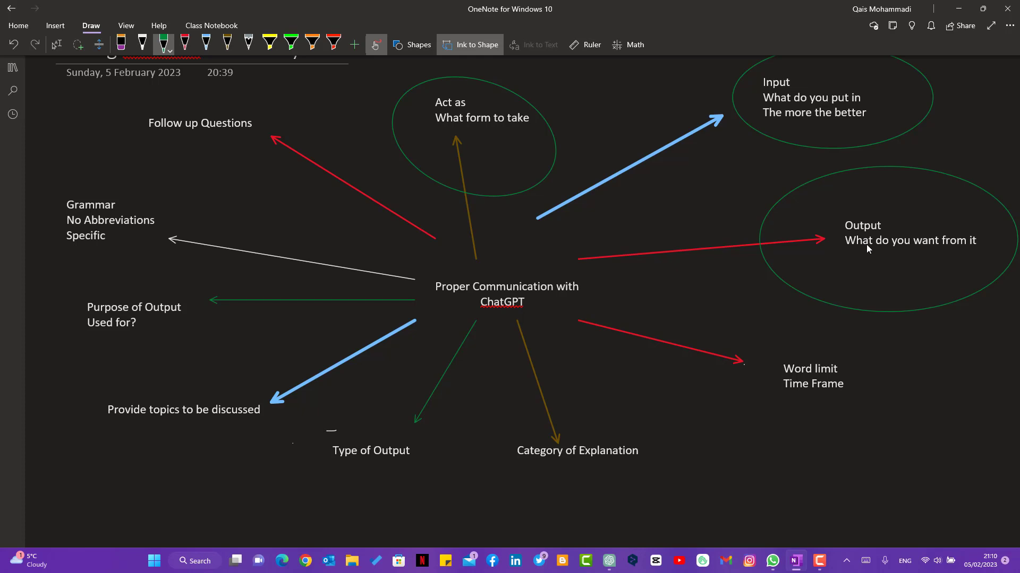
pyautogui.moveTo(801, 344)
pyautogui.mouseDown()
pyautogui.moveTo(693, 399)
pyautogui.moveTo(836, 345)
pyautogui.moveTo(807, 356)
pyautogui.mouseUp()
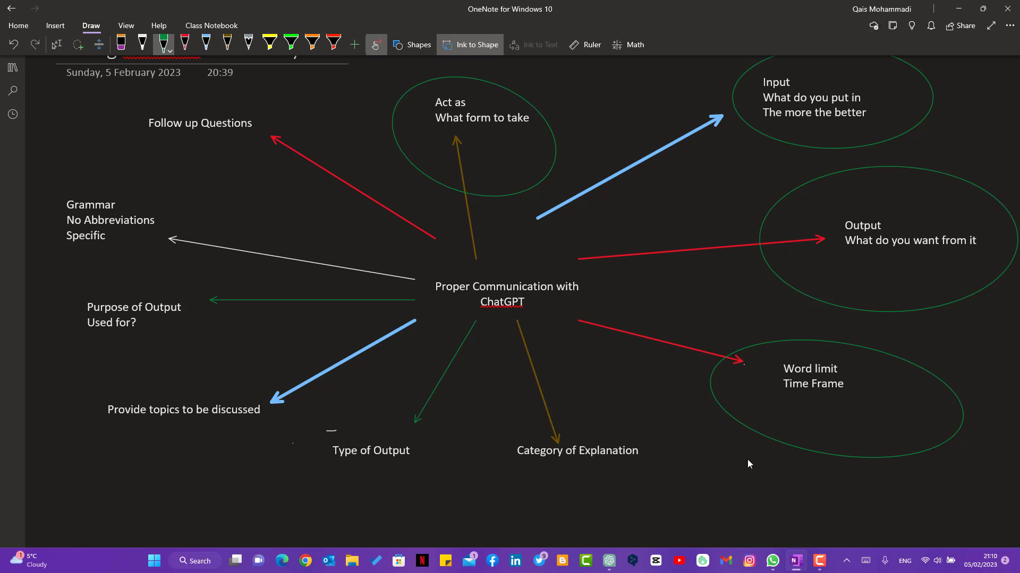
pyautogui.moveTo(616, 412); pyautogui.dragTo(639, 416)
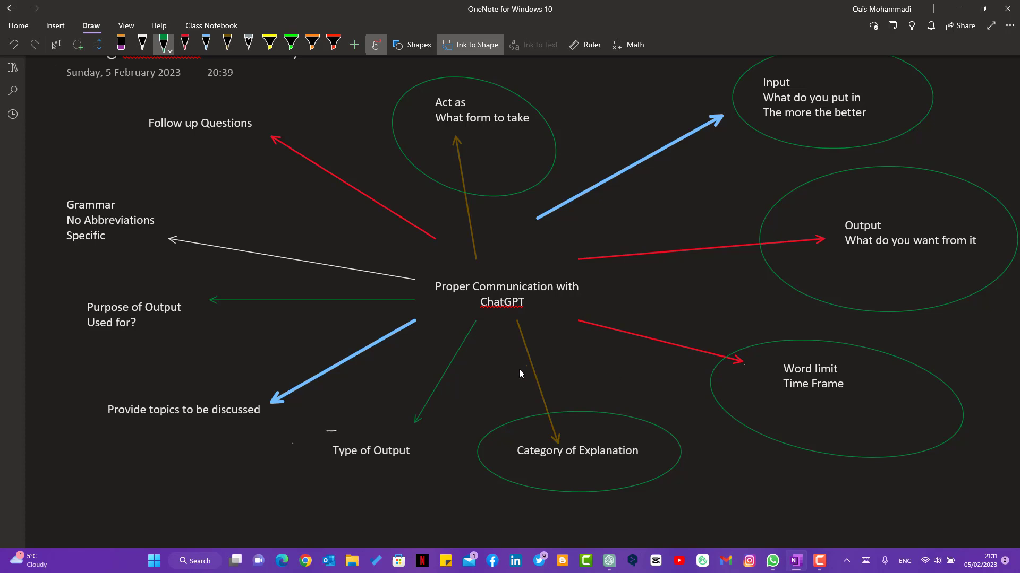
# Loop Type of Output, Provide topics, Purpose of Output, Grammar / No Abbreviations and Follow up Questions.
pyautogui.moveTo(423, 422); pyautogui.dragTo(317, 470)
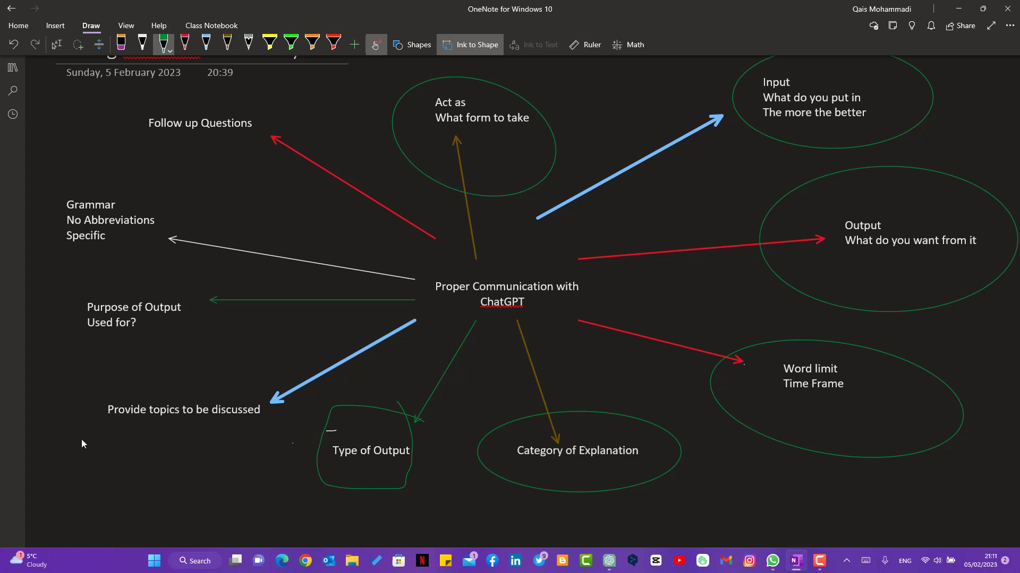
pyautogui.moveTo(90, 433)
pyautogui.mouseDown()
pyautogui.moveTo(299, 384)
pyautogui.moveTo(99, 368)
pyautogui.mouseUp()
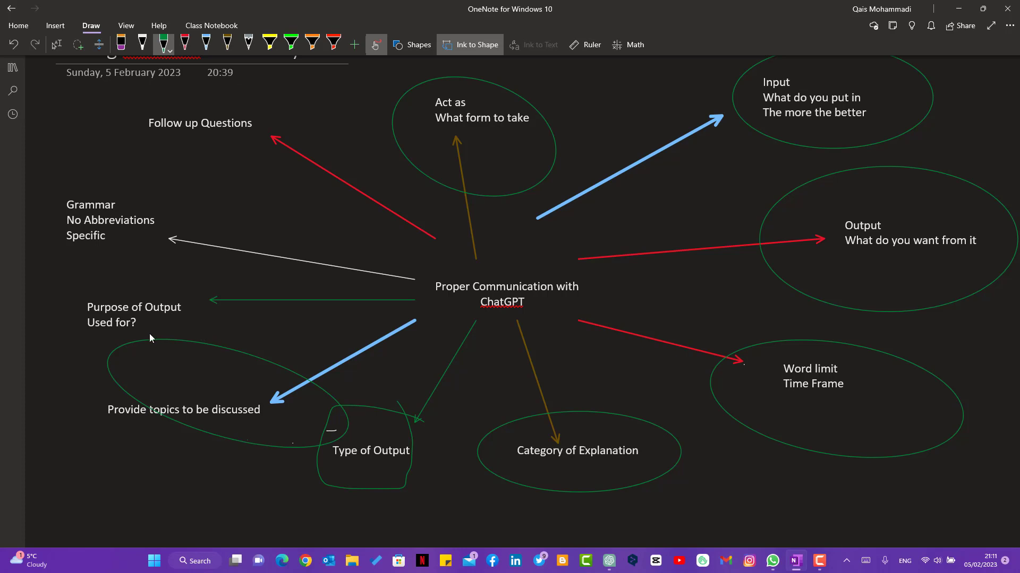
pyautogui.moveTo(69, 341)
pyautogui.mouseDown()
pyautogui.moveTo(215, 318)
pyautogui.moveTo(73, 274)
pyautogui.mouseUp()
pyautogui.moveTo(84, 345); pyautogui.dragTo(92, 351)
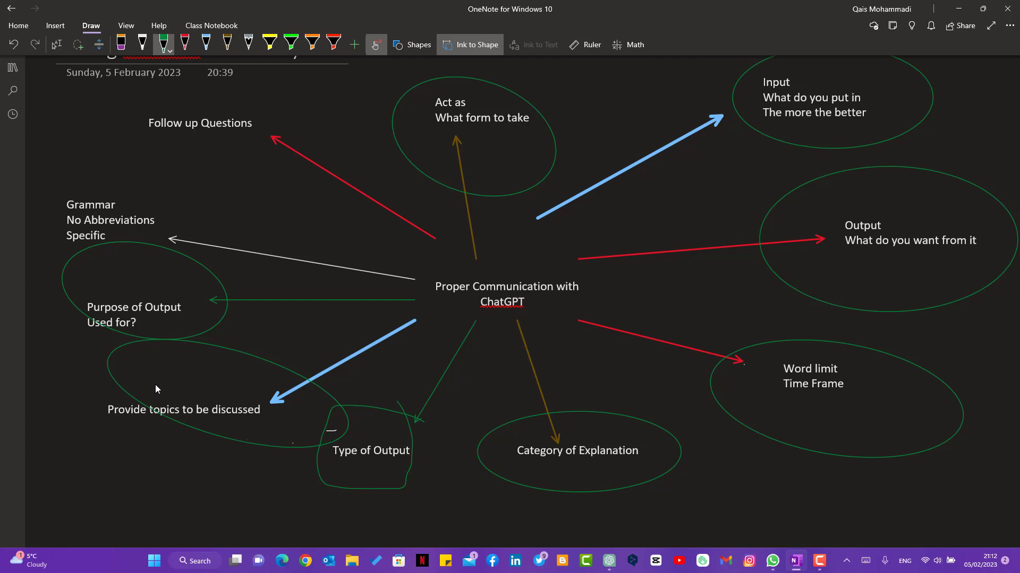
pyautogui.moveTo(121, 180); pyautogui.dragTo(213, 254)
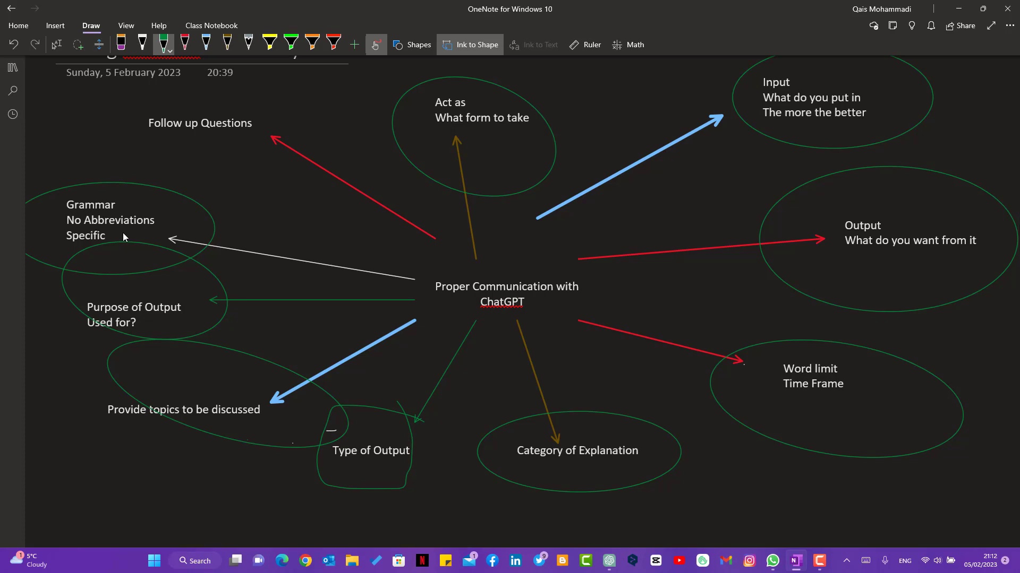
pyautogui.moveTo(107, 139); pyautogui.dragTo(162, 163)
pyautogui.moveTo(231, 101)
pyautogui.mouseDown()
pyautogui.moveTo(112, 126)
pyautogui.moveTo(120, 155)
pyautogui.mouseUp()
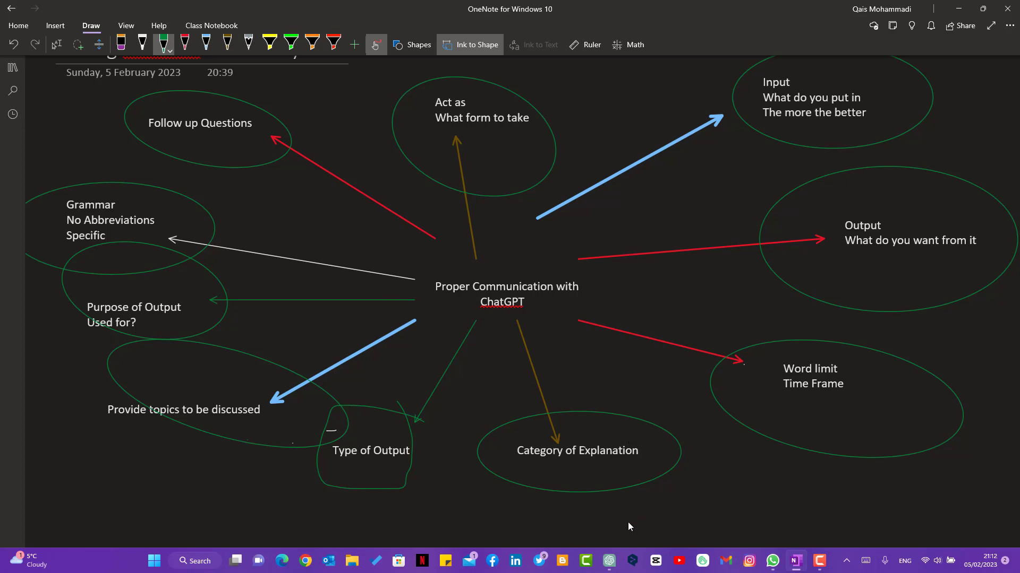
# In the Fitness chat, type 'act as a fitness guide' with age 30-40, 75-80kg, 175-190cm details.
pyautogui.click(609, 561)
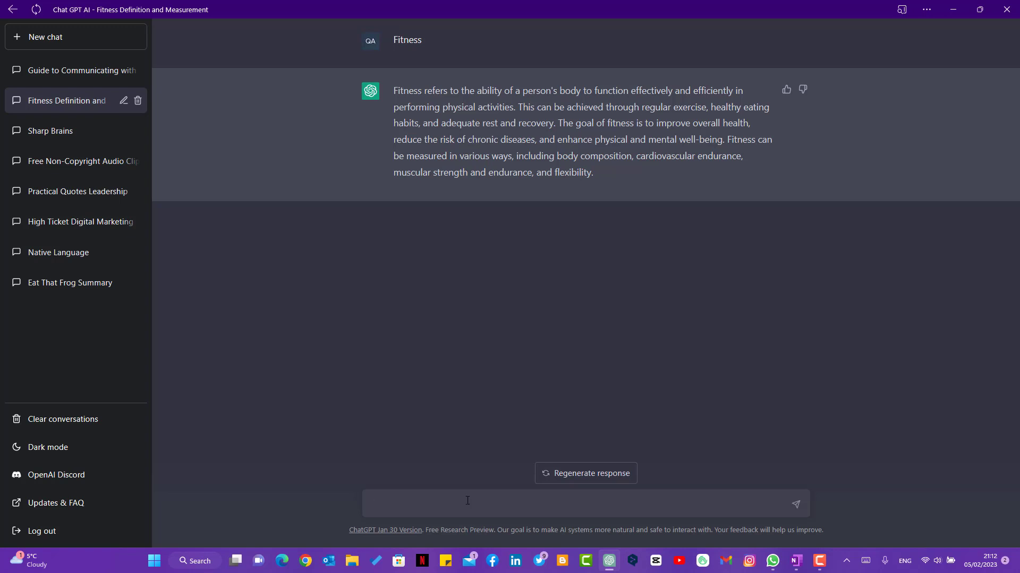
pyautogui.write('act as a fitness guide.')
pyautogui.write('i give y')
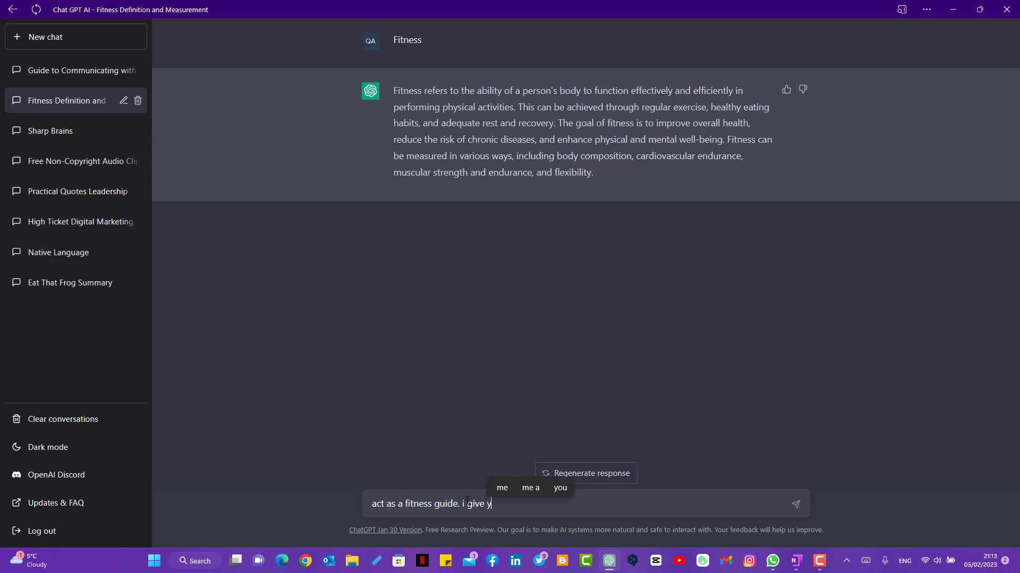
pyautogui.write('ou the age')
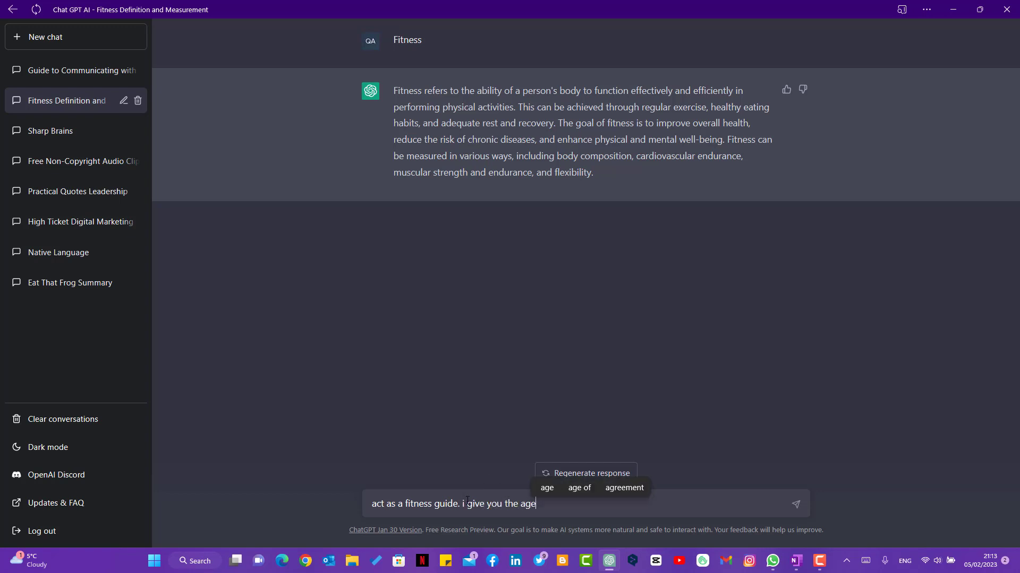
pyautogui.write(': 30-40')
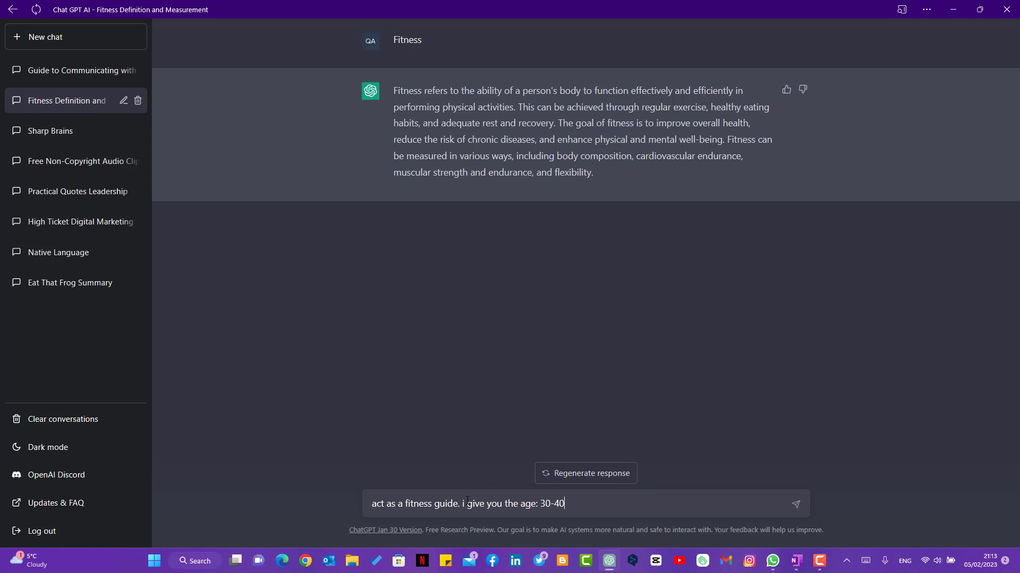
pyautogui.write(' years, wei')
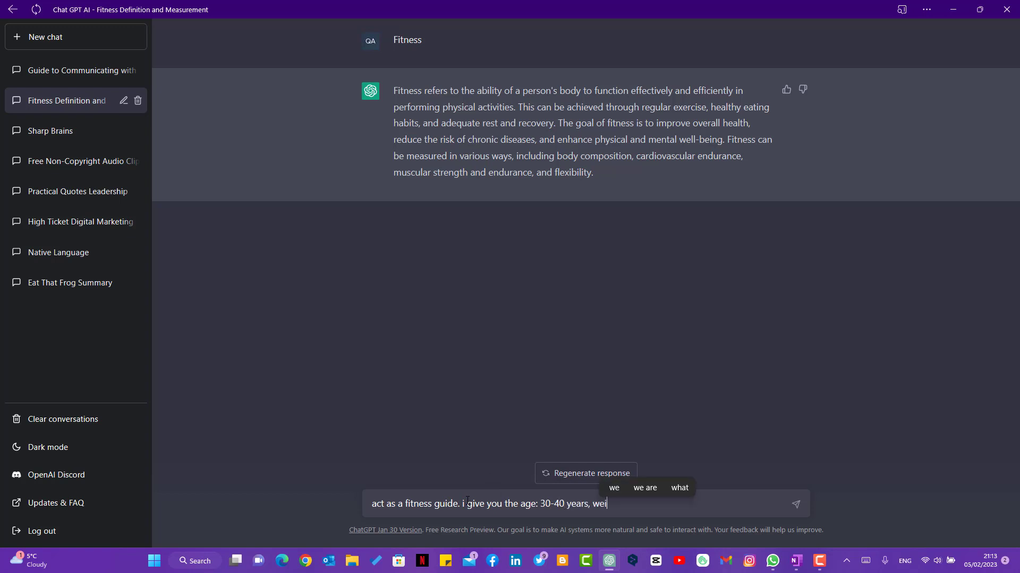
pyautogui.write('ght: 75kg-80kg, height: 175cm-190cm,')
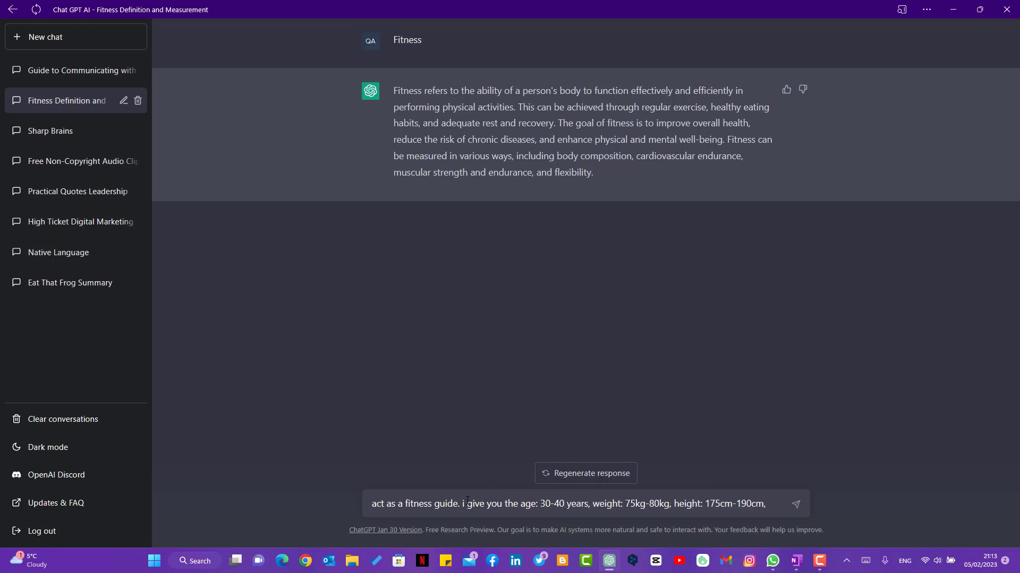
pyautogui.write(' activity level: moderately active.')
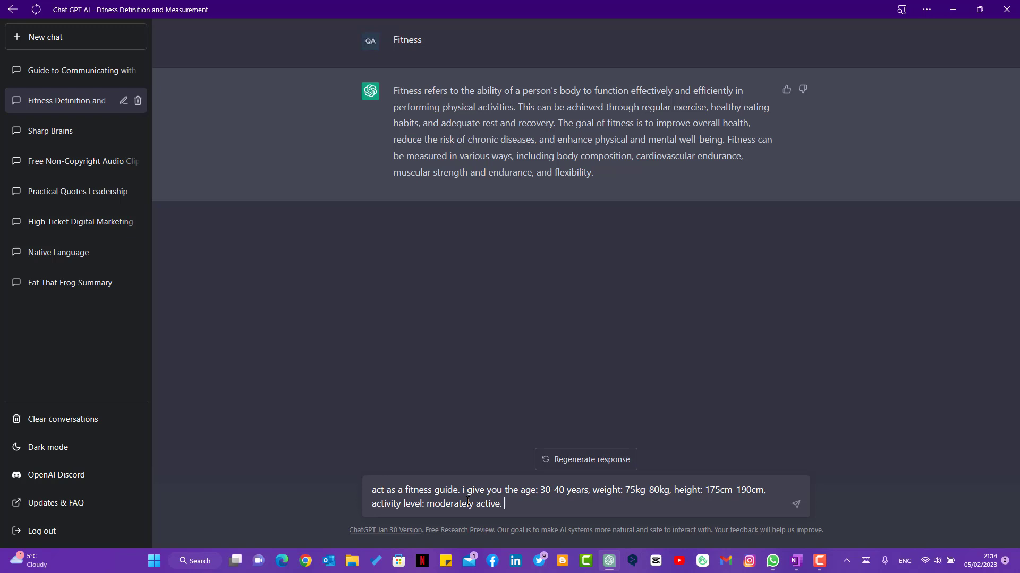
# Add a request for a three-meal, three-day high-protein, low-carb diet and why protein matters.
pyautogui.write('You give m')
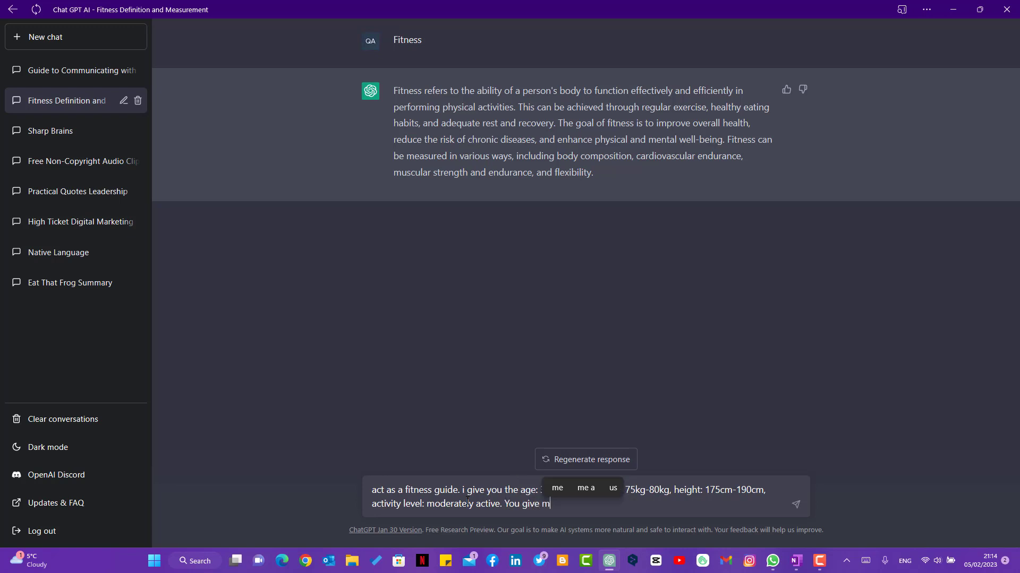
pyautogui.write('e a three meal d')
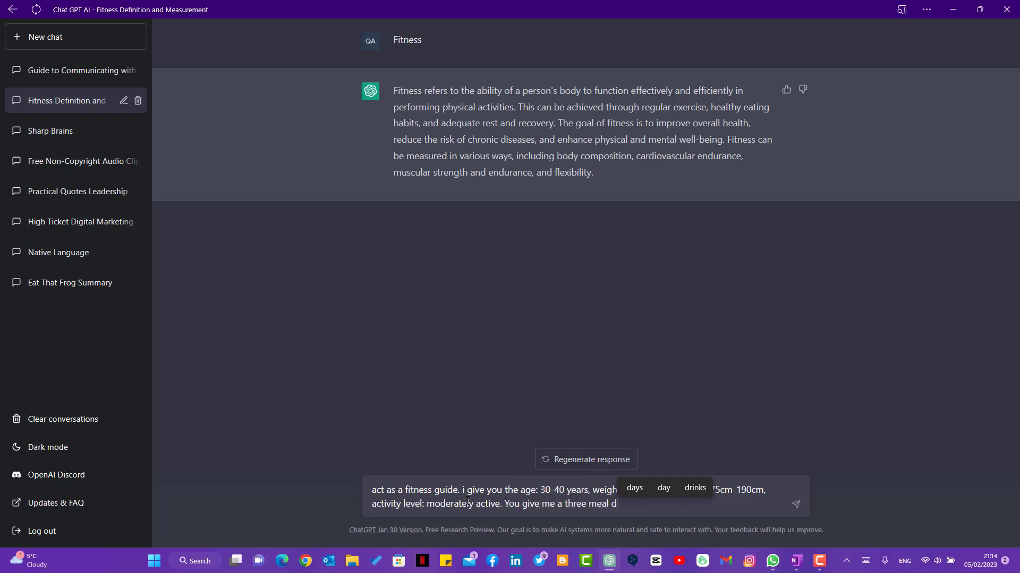
pyautogui.write('iet for three d')
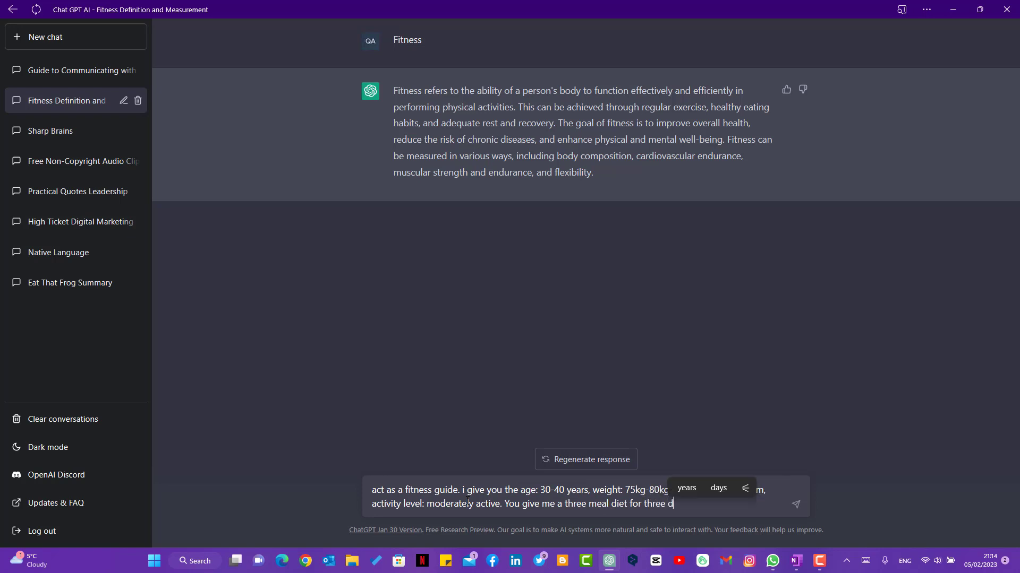
pyautogui.write('ays which is hig')
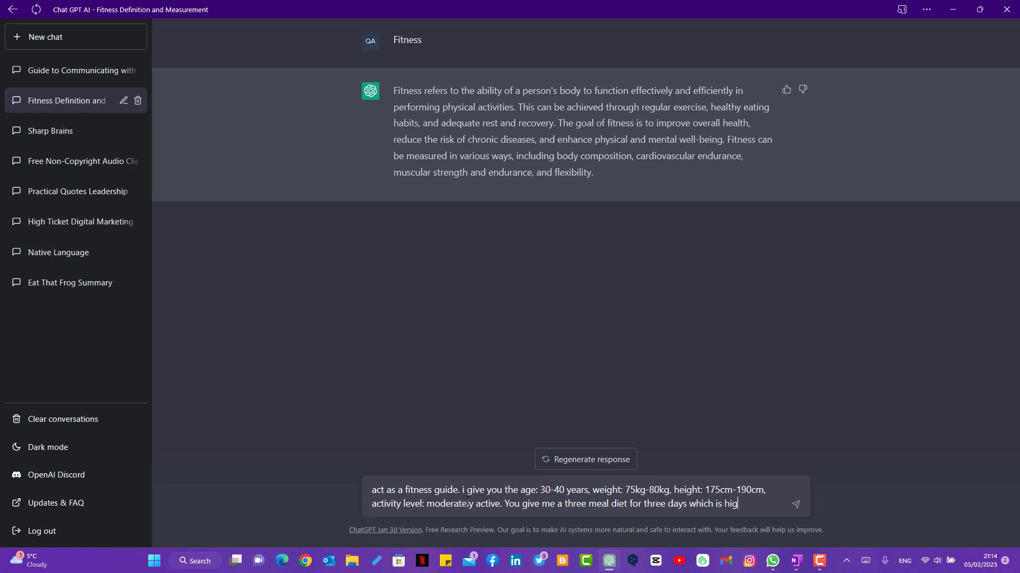
pyautogui.write('h in prot')
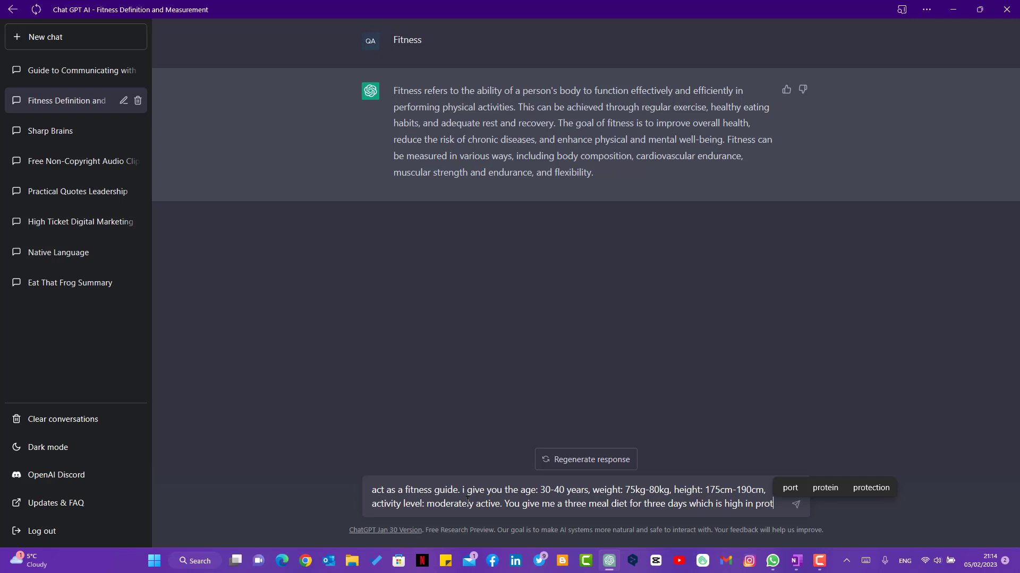
pyautogui.write('ein, low in ')
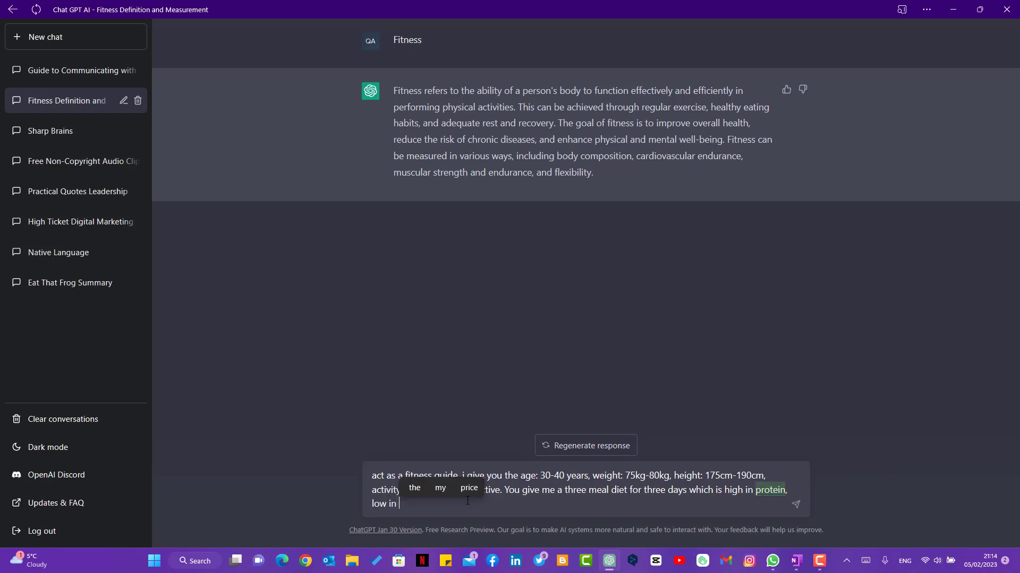
pyautogui.write('carbohydrates')
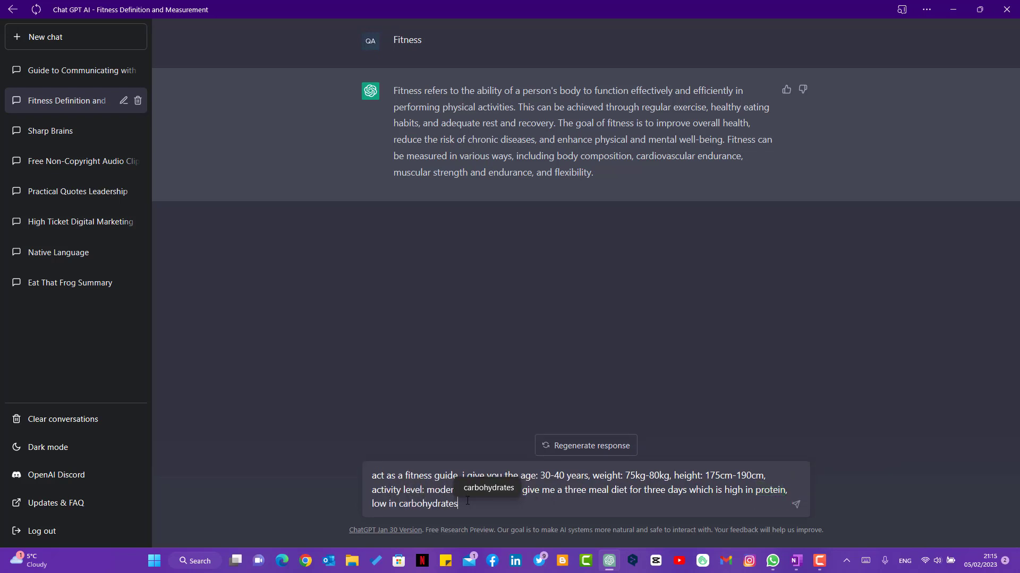
pyautogui.write(', and low in')
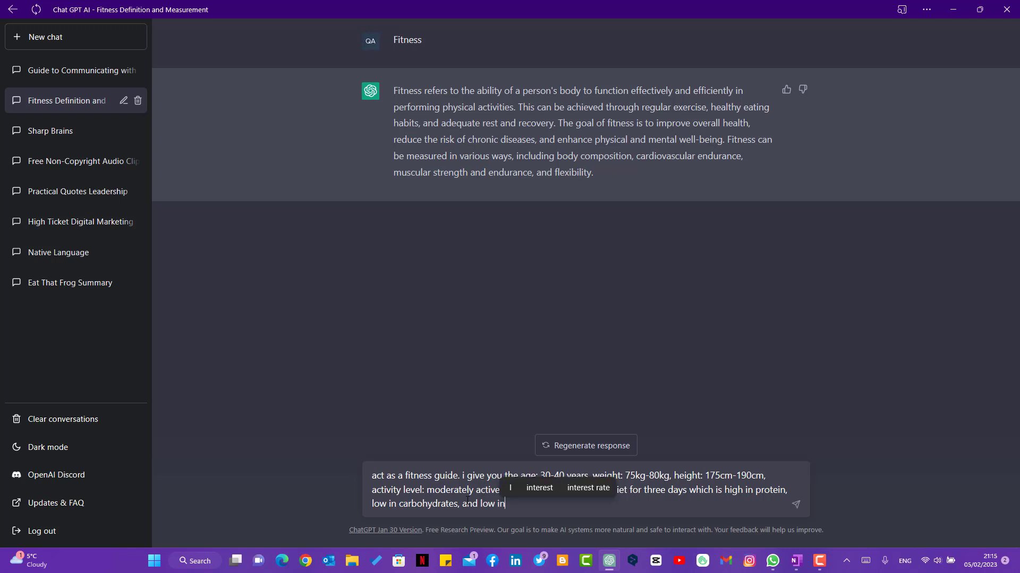
pyautogui.write(' sugar')
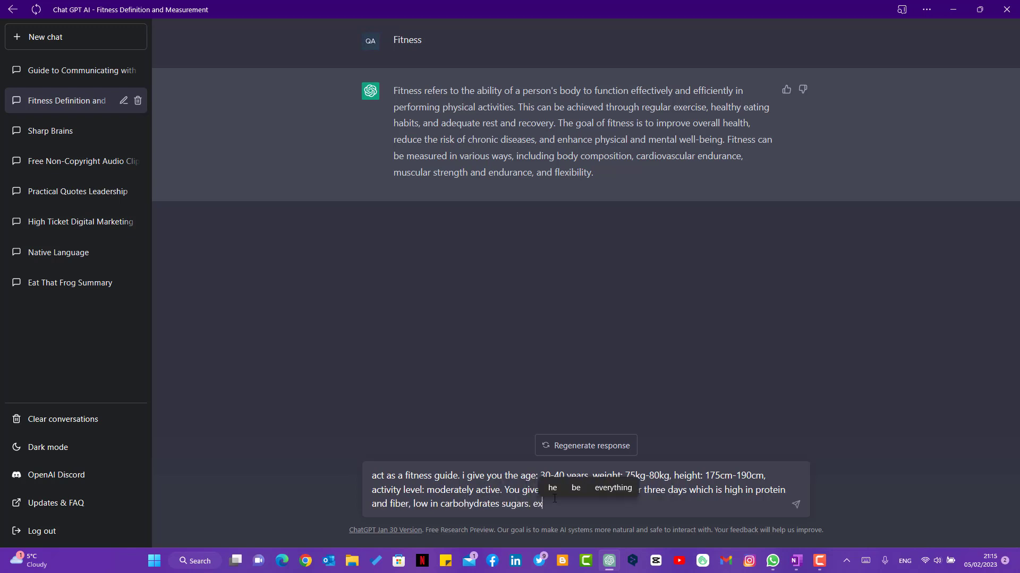
pyautogui.write('pl')
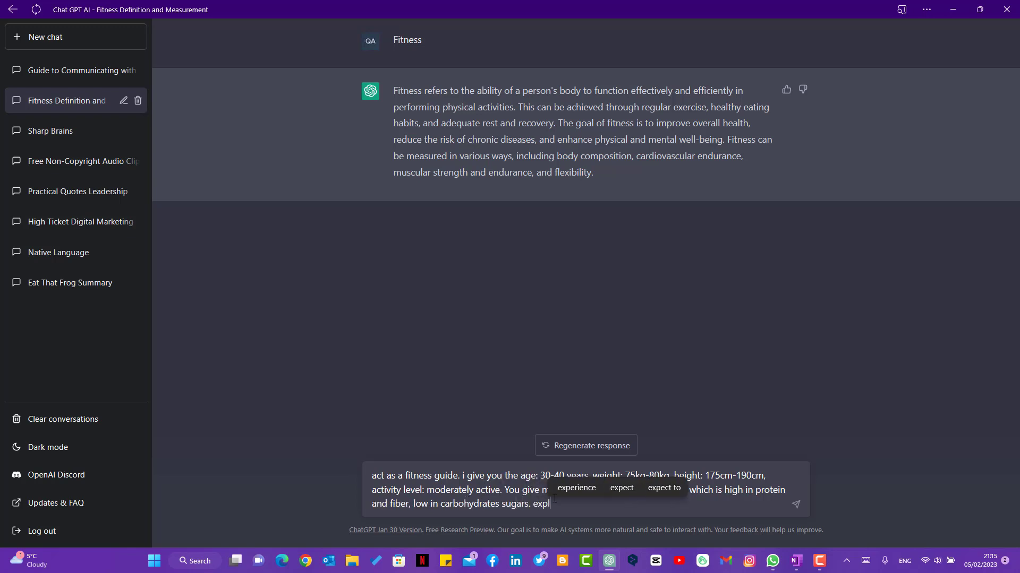
pyautogui.write('ain in detials')
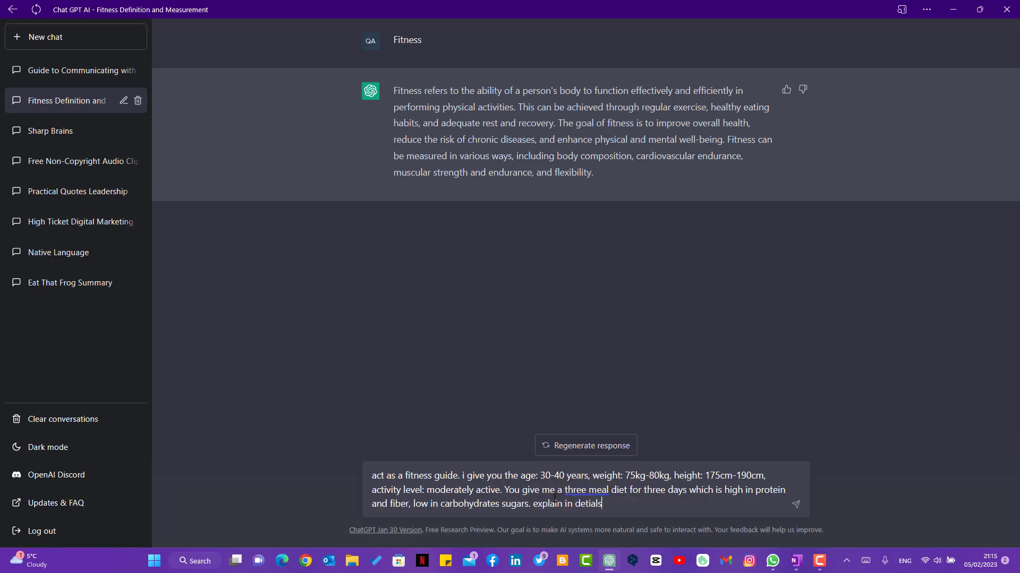
pyautogui.press('BackSpace')
pyautogui.press('BackSpace')
pyautogui.press('BackSpace')
pyautogui.press('BackSpace')
pyautogui.write('ails why a high protien di')
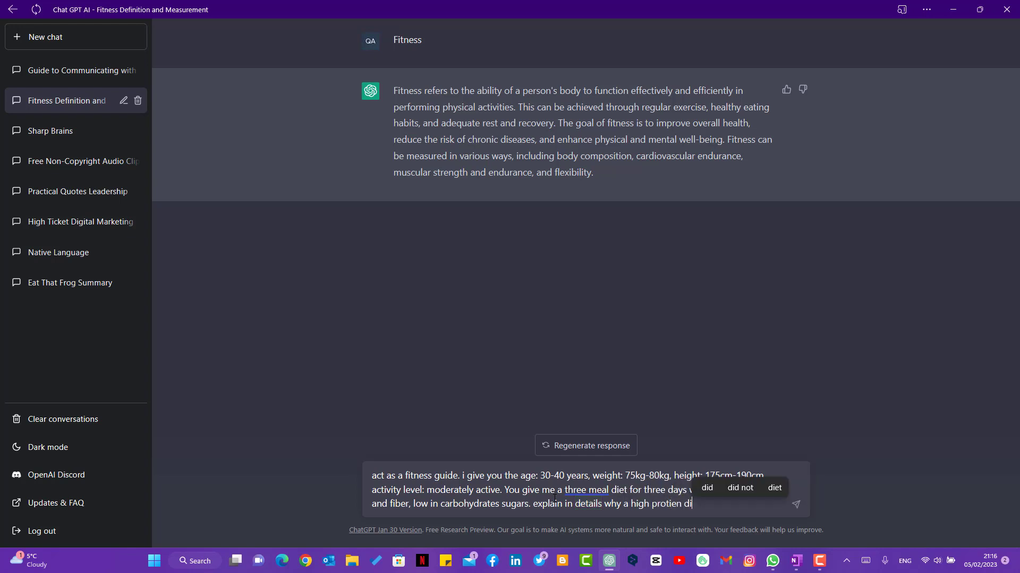
pyautogui.write('et is import')
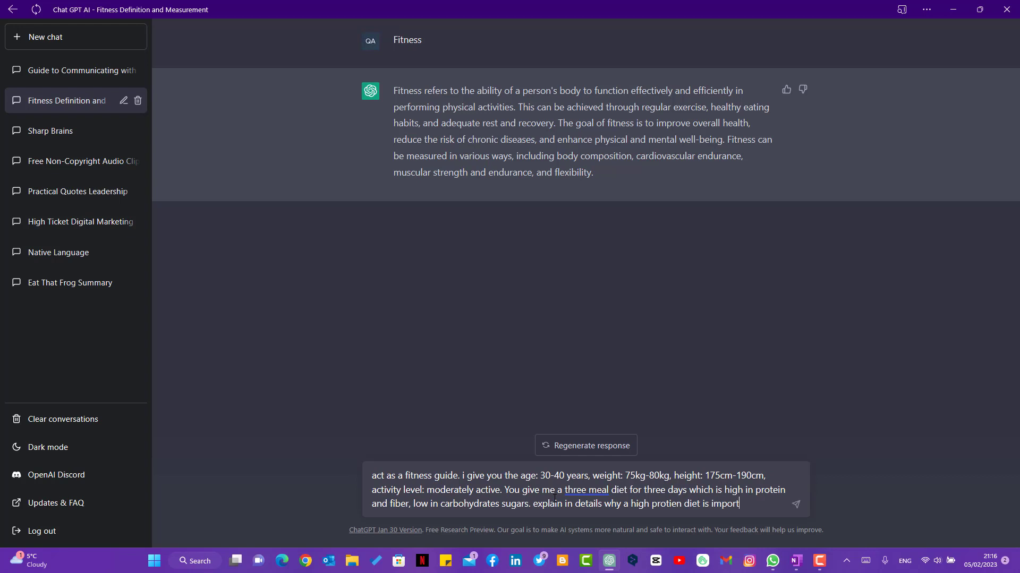
pyautogui.write('ant for this ag')
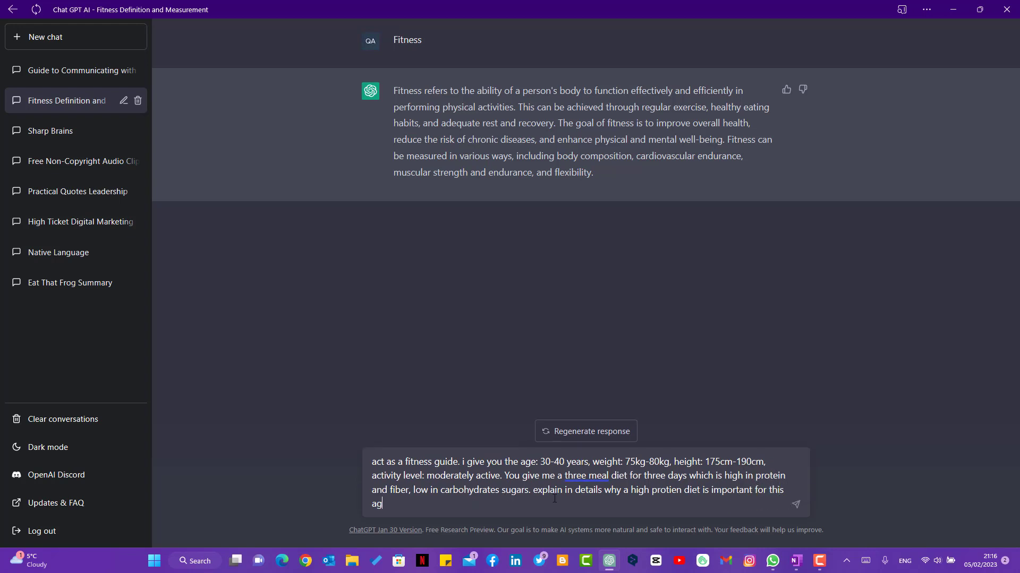
pyautogui.write('e category.')
# Highlight the fitness-guide role, personal details and three-meal request in the drafted prompt.
pyautogui.moveTo(405, 462); pyautogui.dragTo(458, 466)
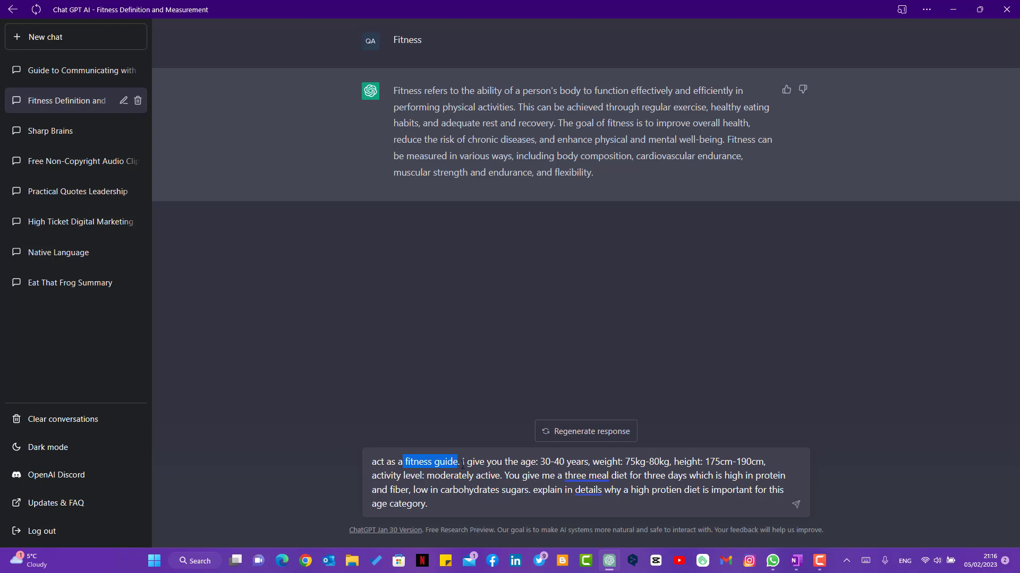
pyautogui.moveTo(462, 463); pyautogui.dragTo(771, 463)
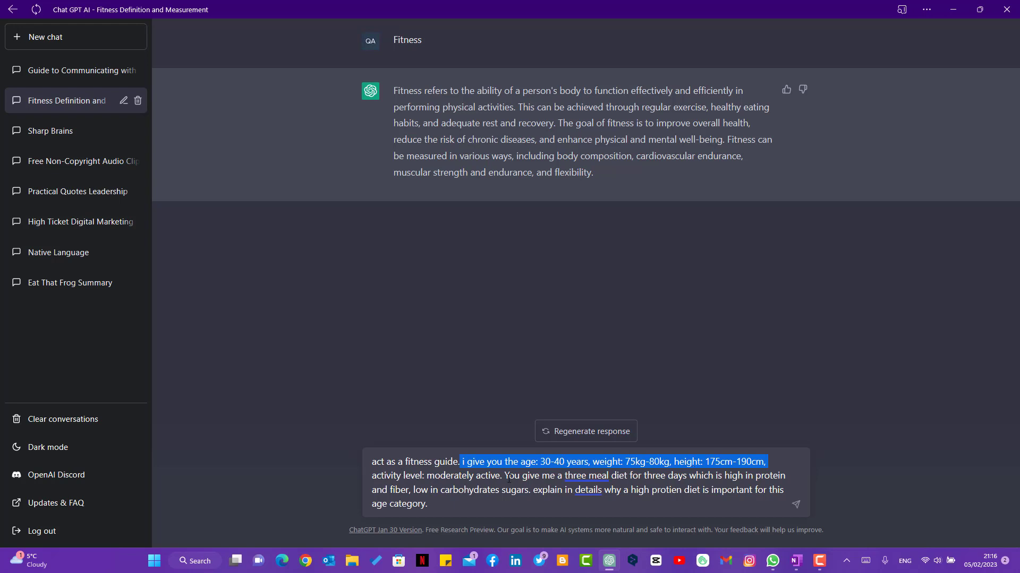
pyautogui.moveTo(505, 479); pyautogui.dragTo(543, 516)
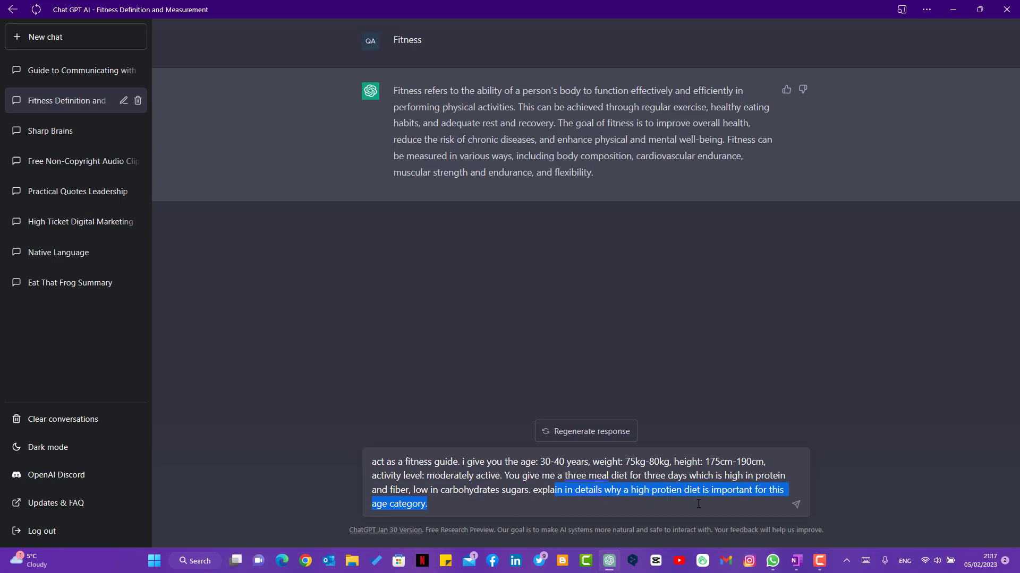
pyautogui.click(440, 505)
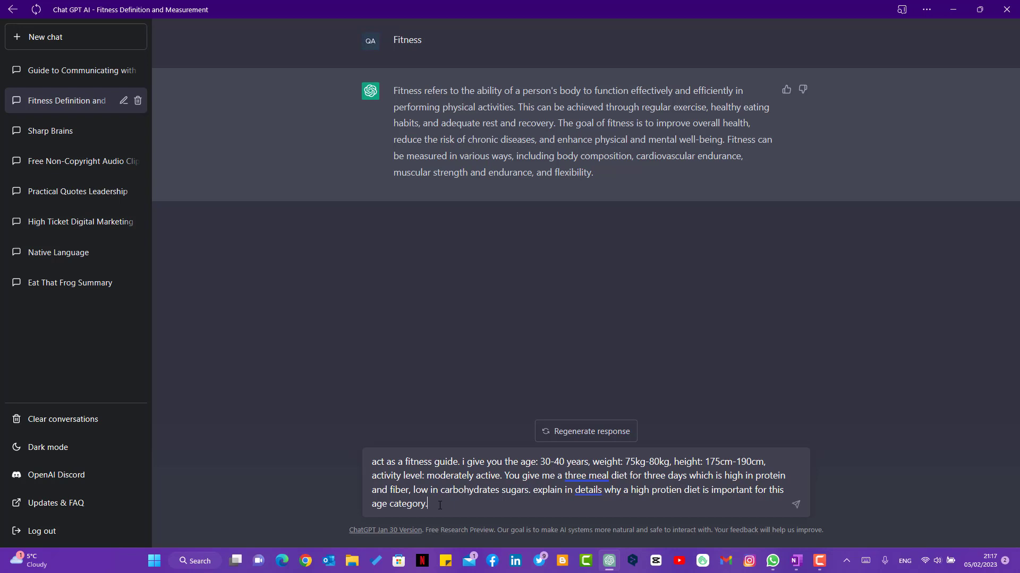
# Send the diet plan request and scroll through ChatGPT's three-day meal plan reply.
pyautogui.press('Return')
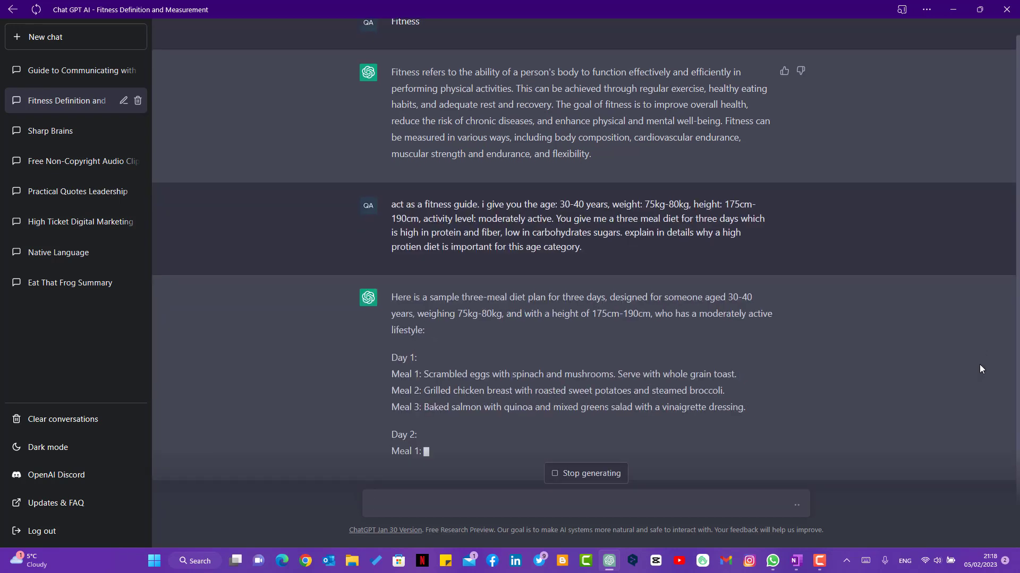
pyautogui.scroll(3, 850, 265)
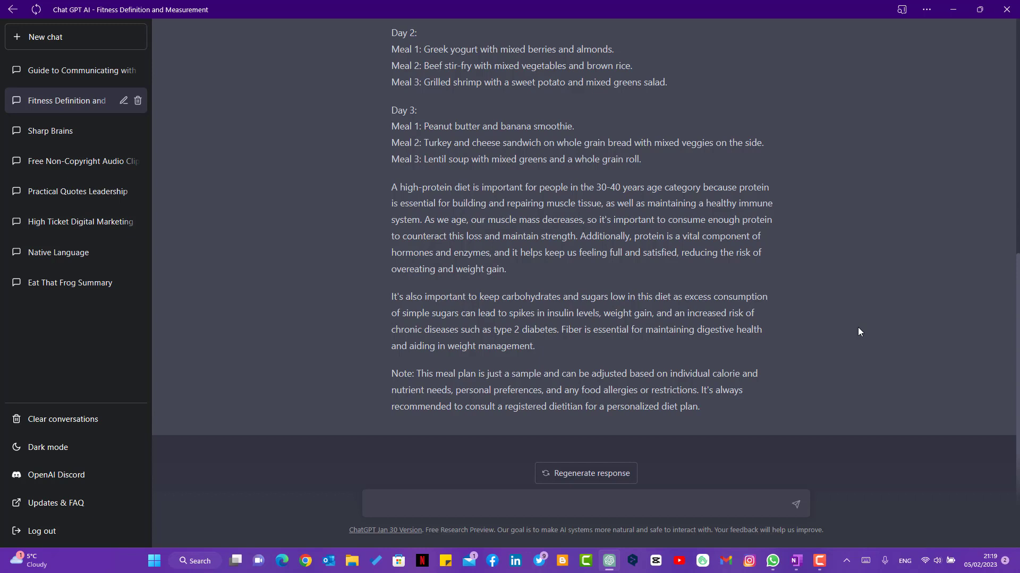
# Send 'put the above diet plan in a table' and scroll to the Day/Meal table.
pyautogui.write('put the above d')
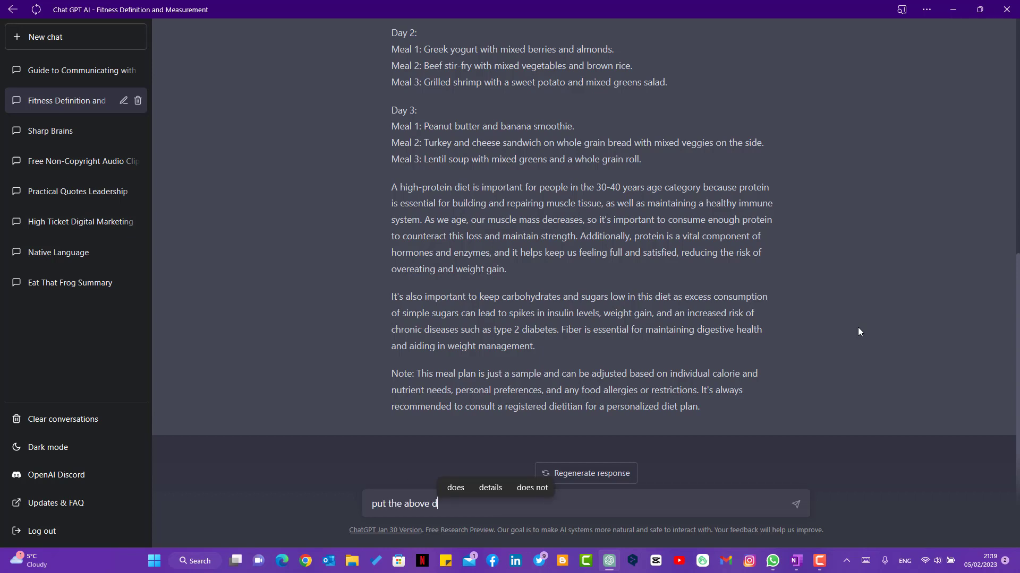
pyautogui.write('iet plan in')
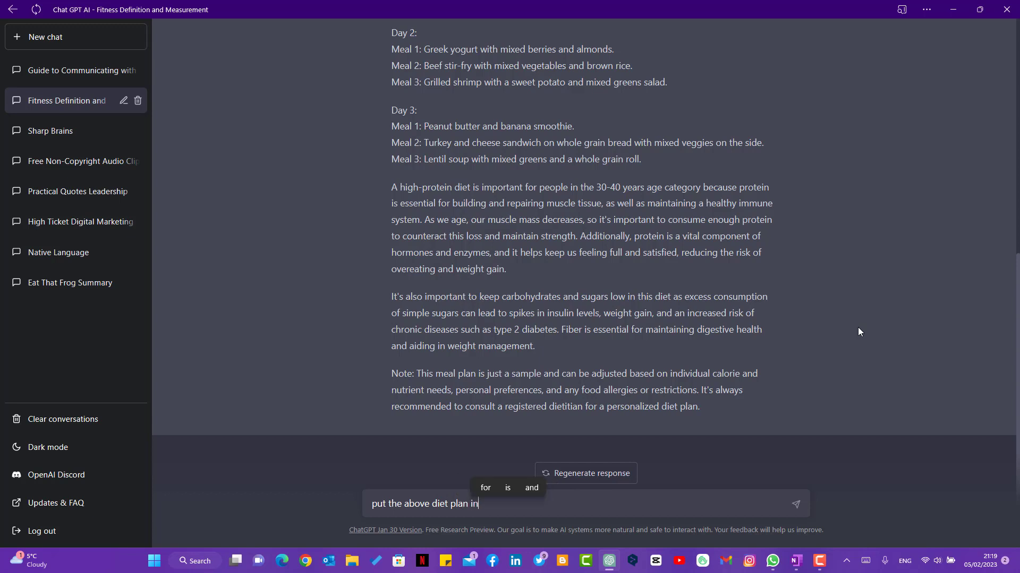
pyautogui.write(' a table')
pyautogui.press('Return')
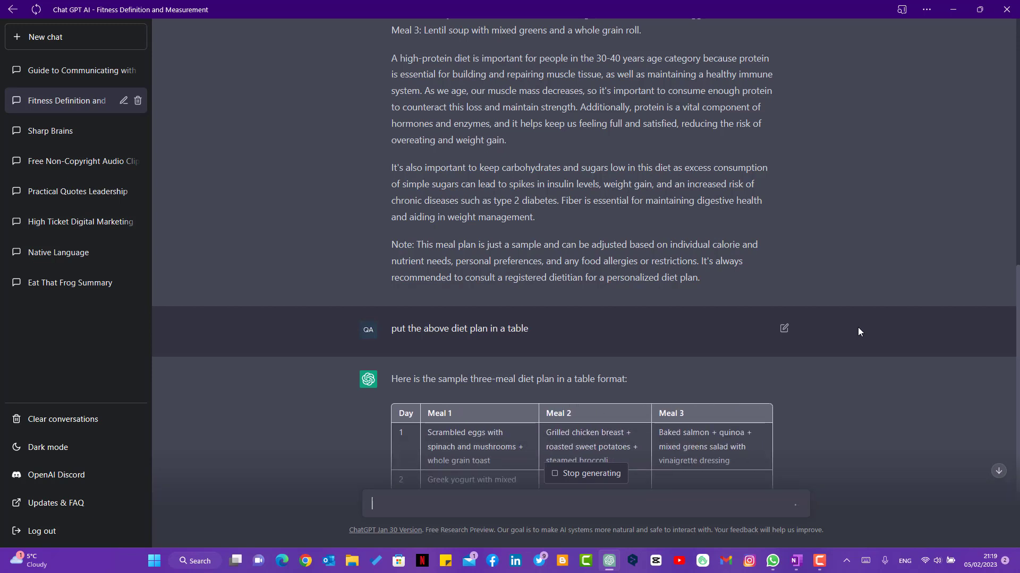
pyautogui.scroll(-3, 917, 255)
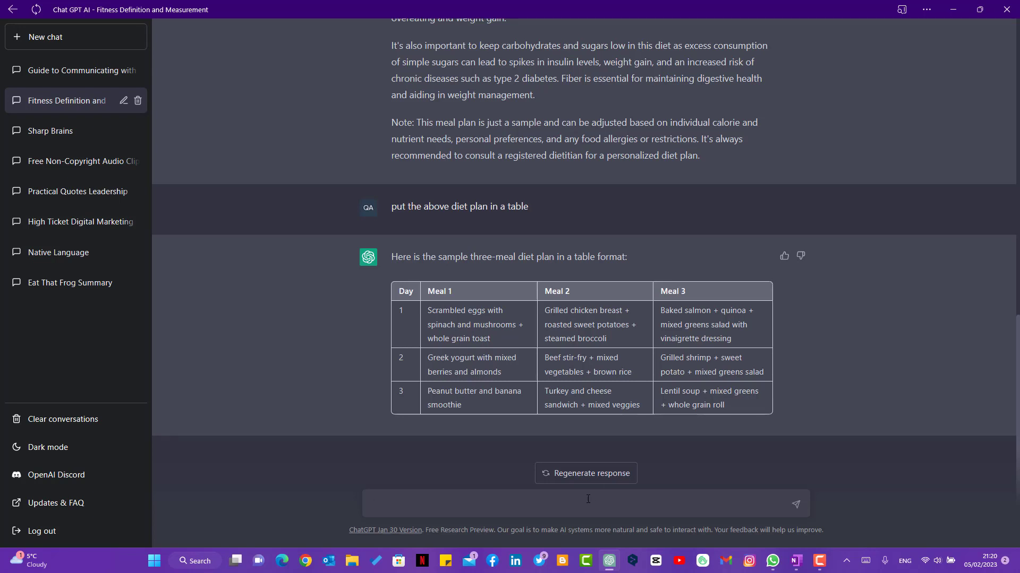
# Send follow-ups for a shopping list, a first-meal recipe guide and each meal's calories.
pyautogui.write('a sho')
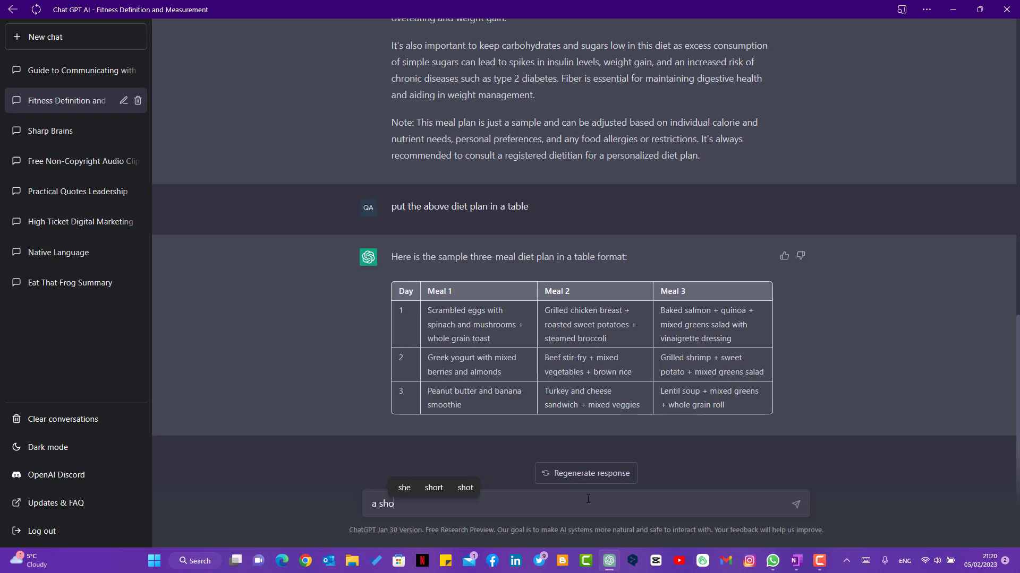
pyautogui.write('pping list for the above i')
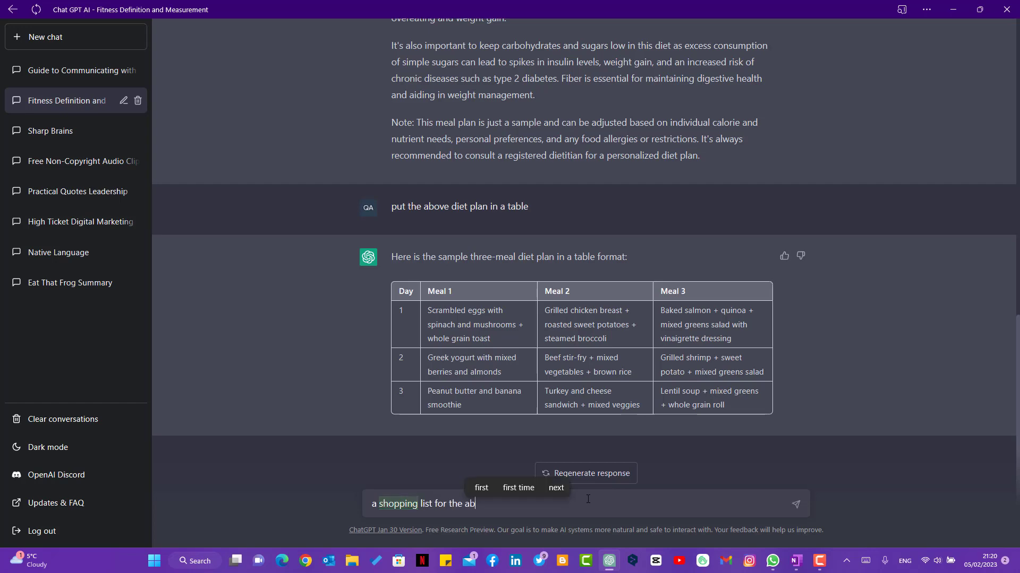
pyautogui.write('tems')
pyautogui.press('Return')
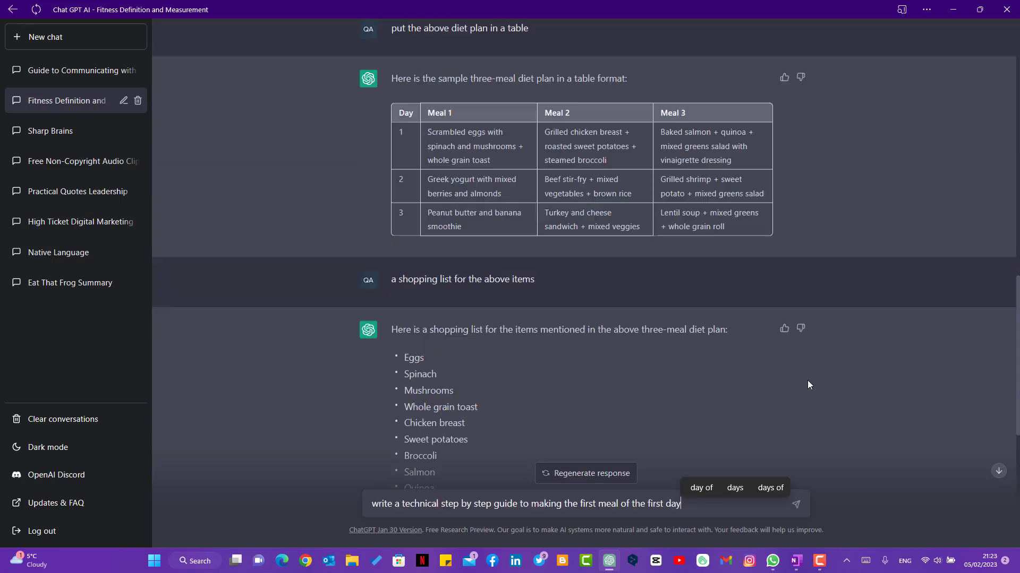
pyautogui.press('Return')
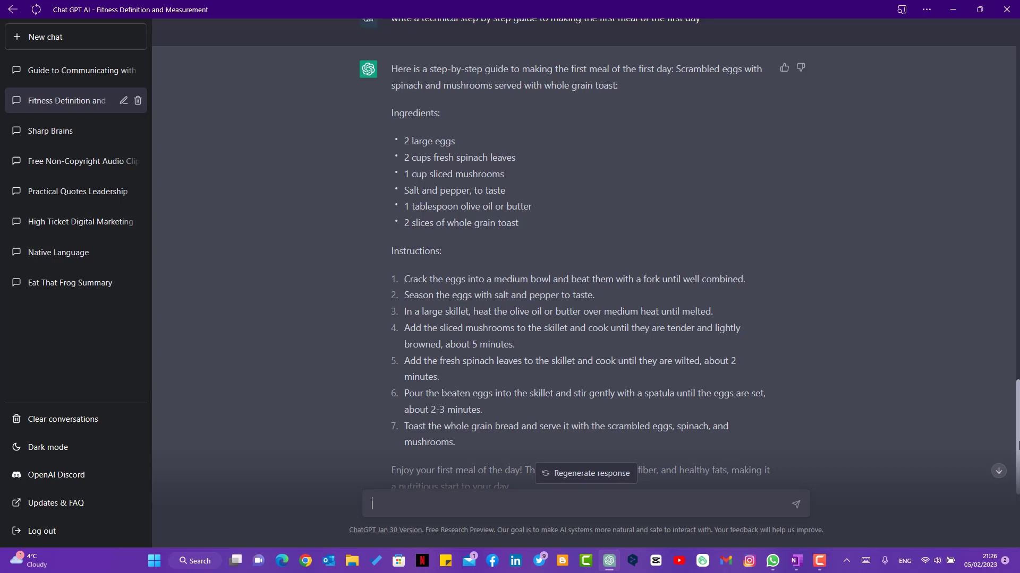
pyautogui.write('how much kcal does every meal in the table provided have')
pyautogui.press('Return')
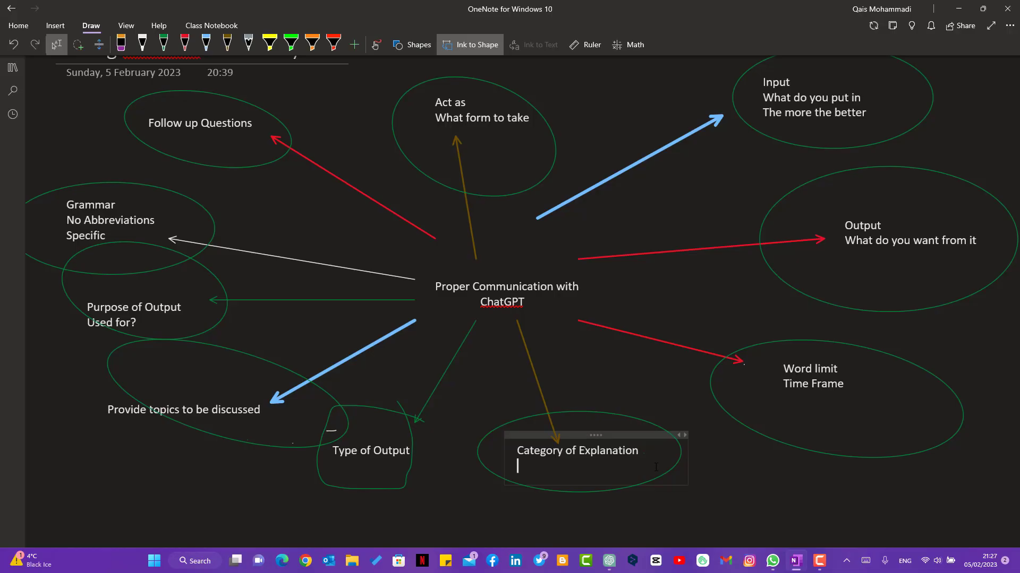
# Type Simple words, technical, Professional, Academic and Detialed on separate lines in the Category of Explanation note.
pyautogui.write('Simple words')
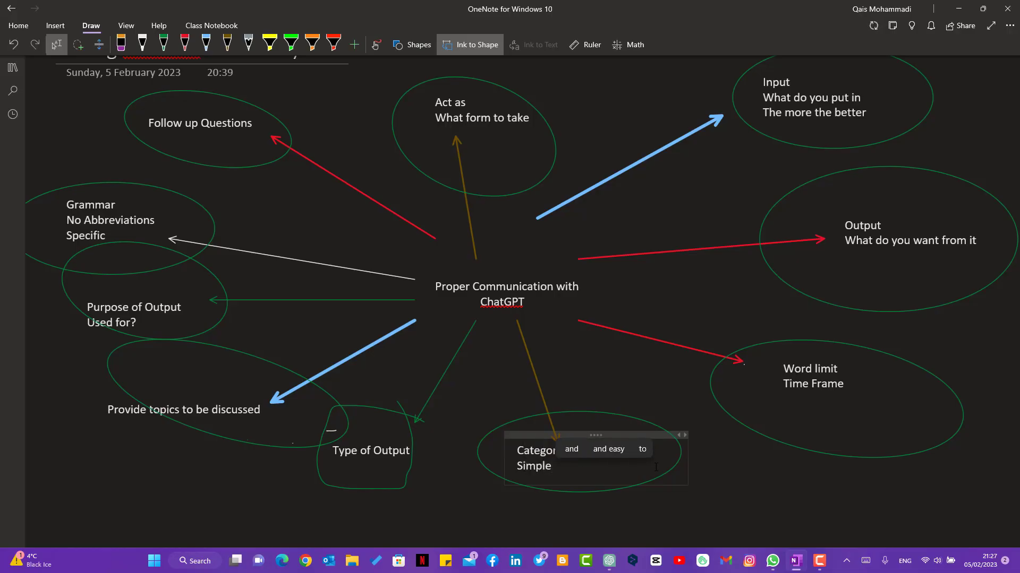
pyautogui.press('Return')
pyautogui.write('t')
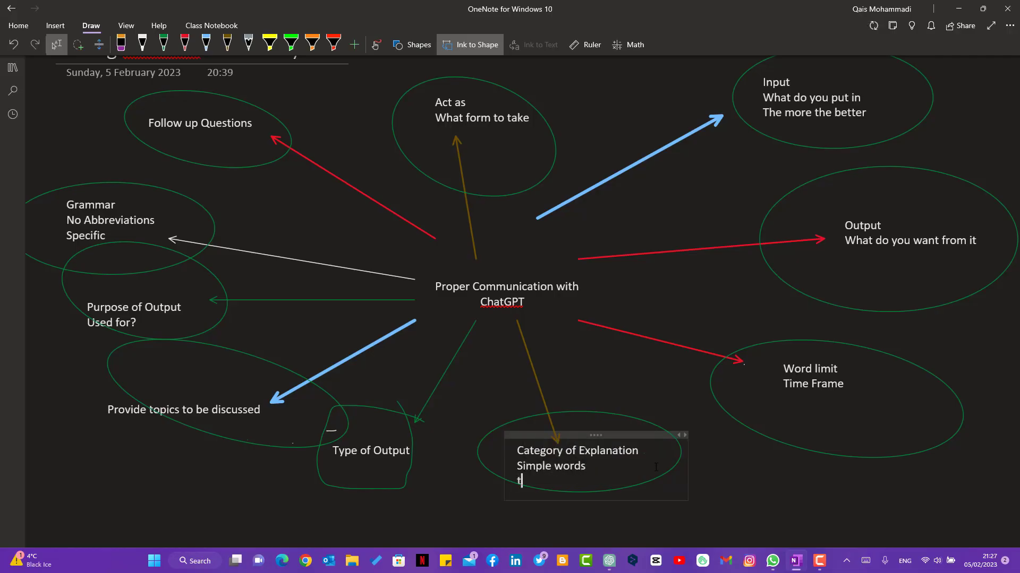
pyautogui.write('echnical')
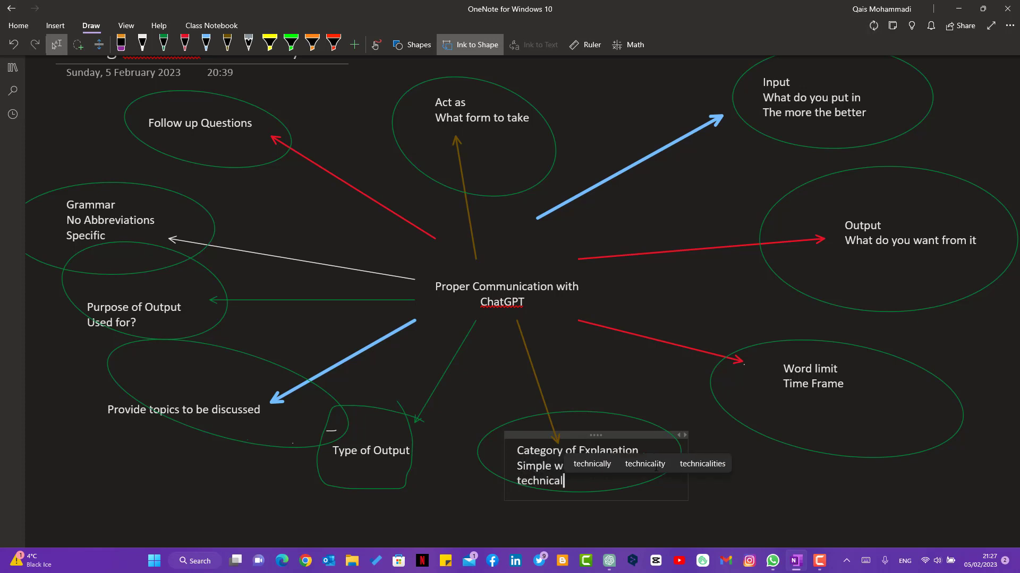
pyautogui.press('Return')
pyautogui.write('Prof')
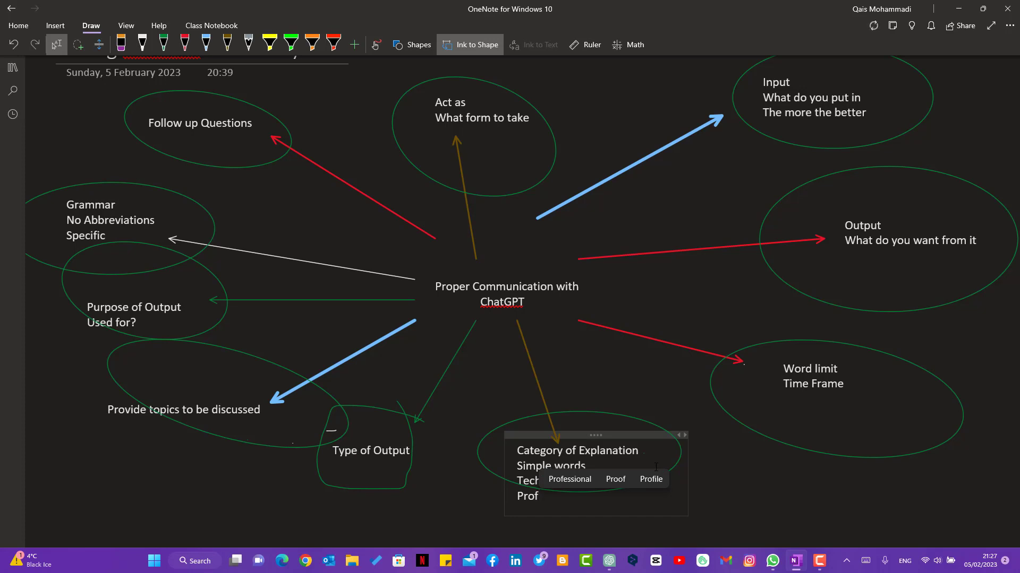
pyautogui.write('essional')
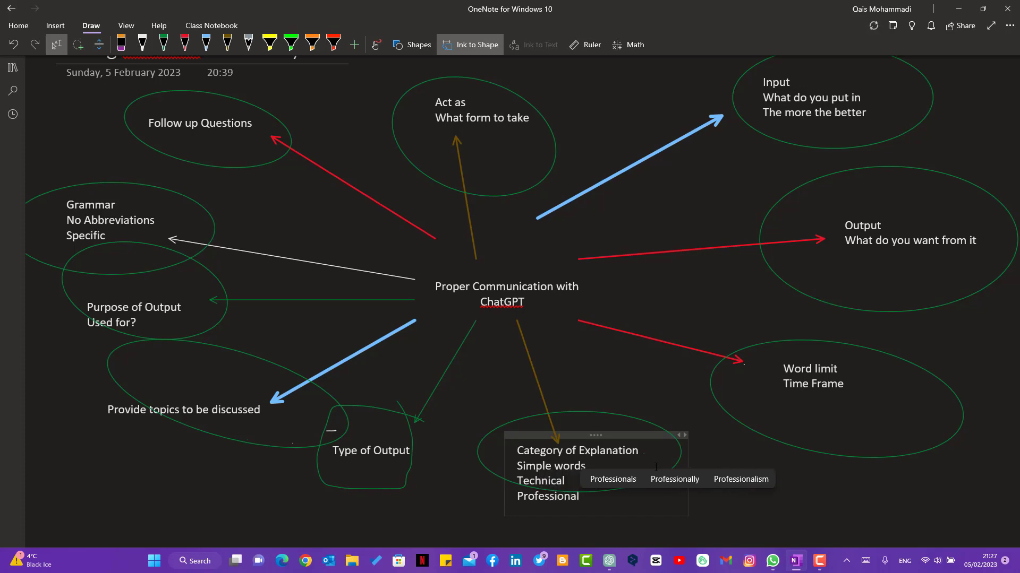
pyautogui.press('Return')
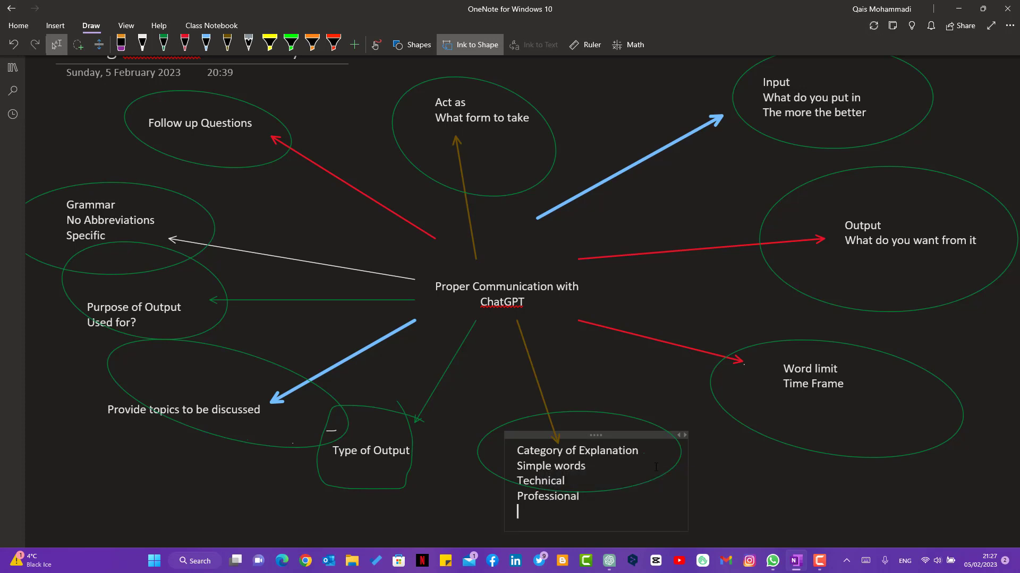
pyautogui.write('Academic')
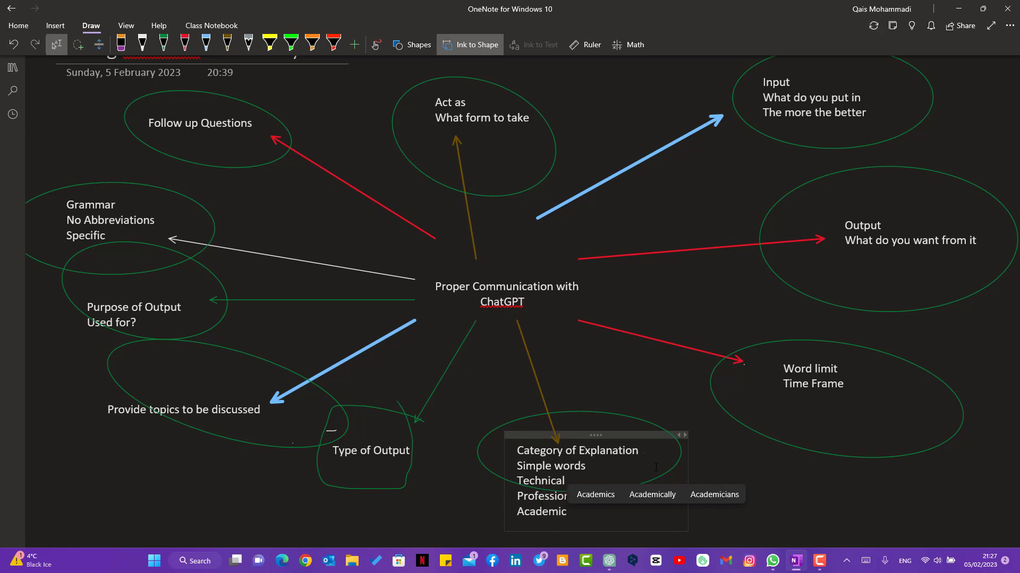
pyautogui.press('Return')
pyautogui.write('Detialed')
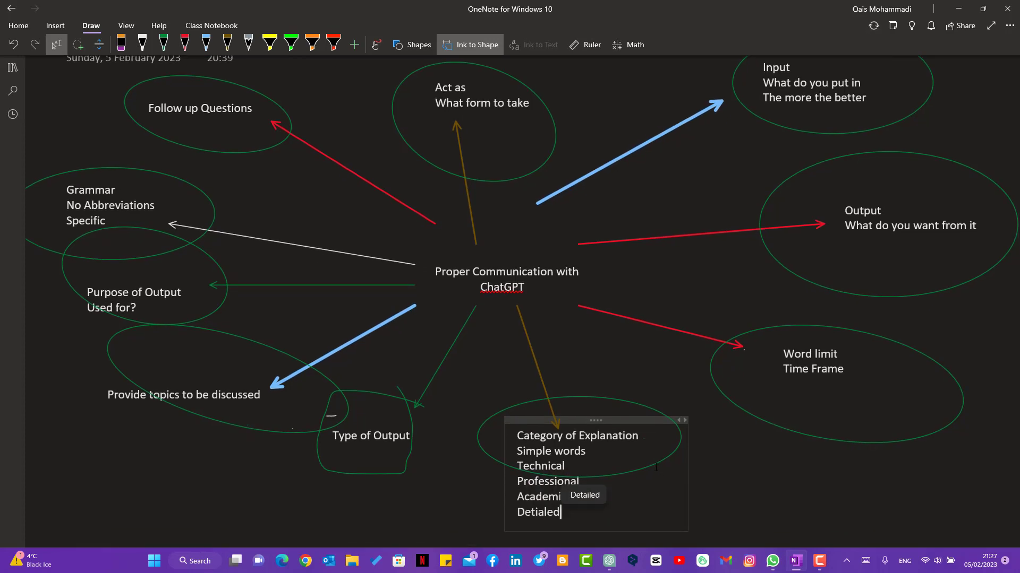
# Delete the hand-drawn ink box around the Type of Output heading.
pyautogui.click(407, 436)
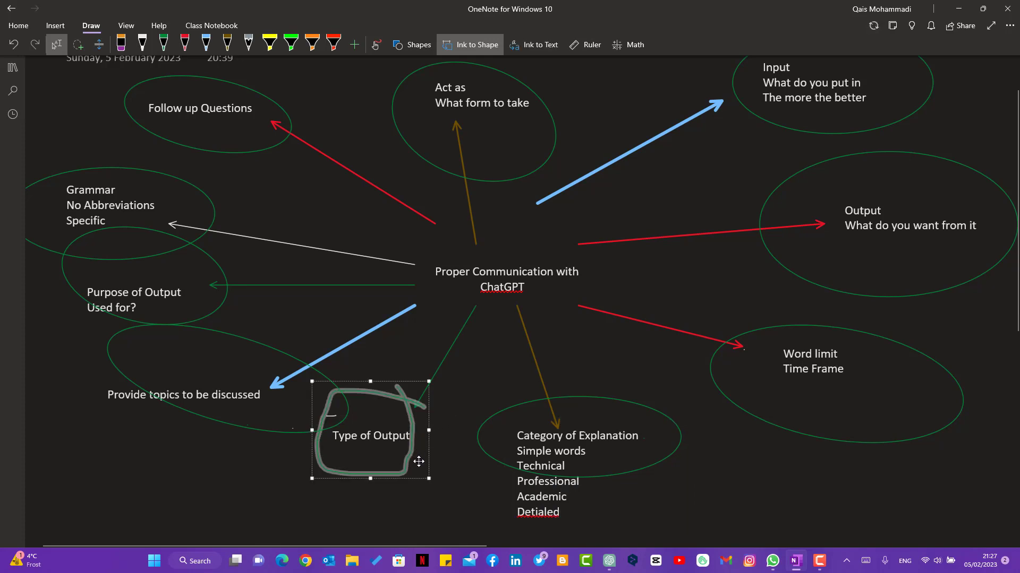
pyautogui.press('Delete')
pyautogui.click(412, 436)
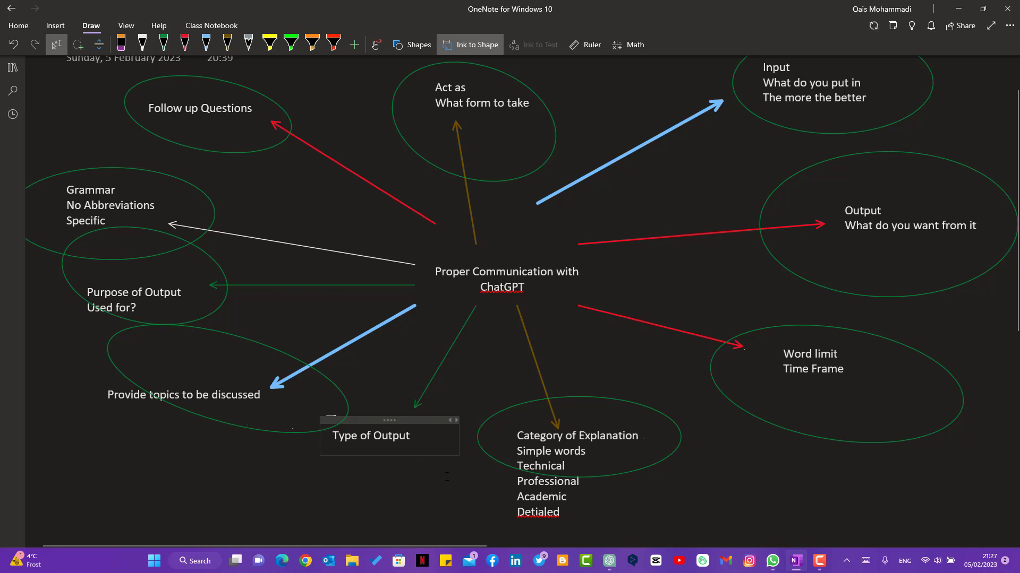
# List Table, Bullet Points and List on separate lines under Type of Output, then begin a 'Com' line.
pyautogui.press('Return')
pyautogui.write('Table,')
pyautogui.press('BackSpace')
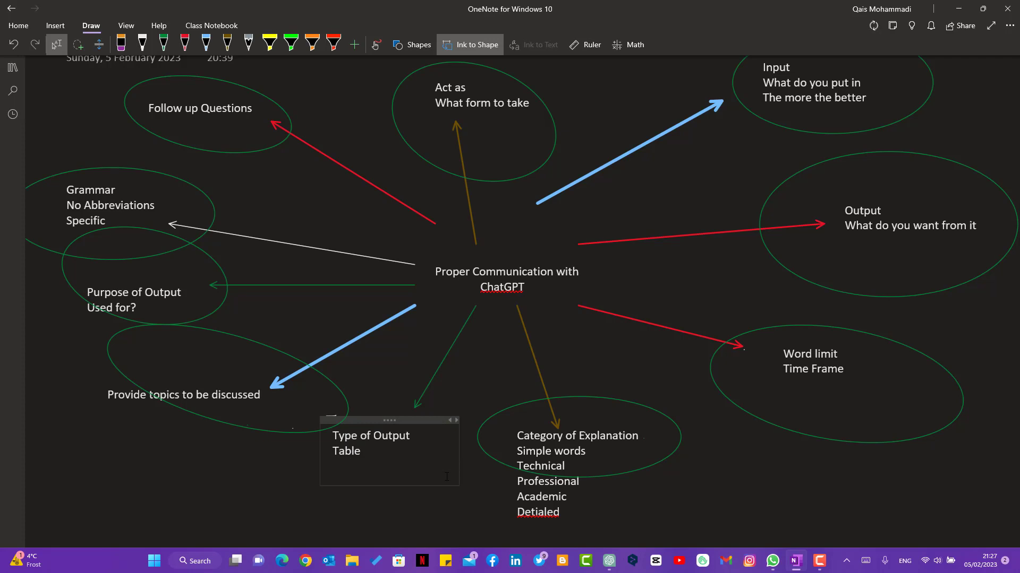
pyautogui.write('Bullet Points')
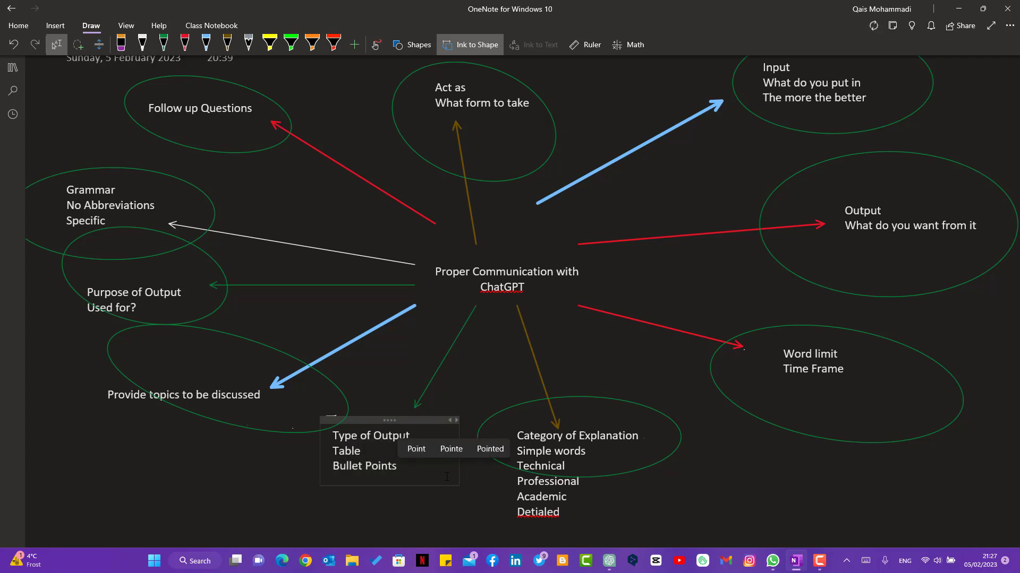
pyautogui.write('oints')
pyautogui.press('Return')
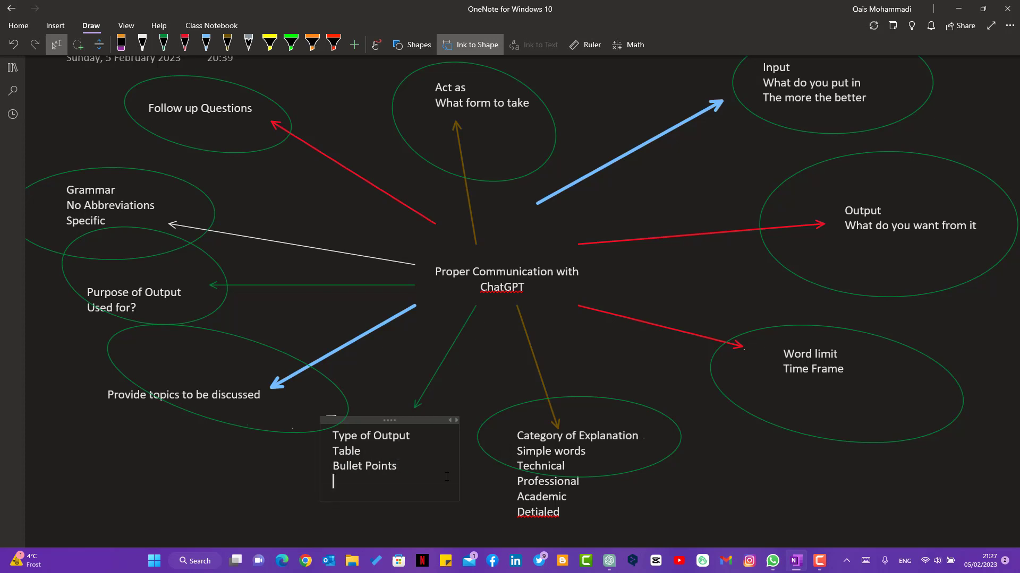
pyautogui.write('List')
pyautogui.press('Return')
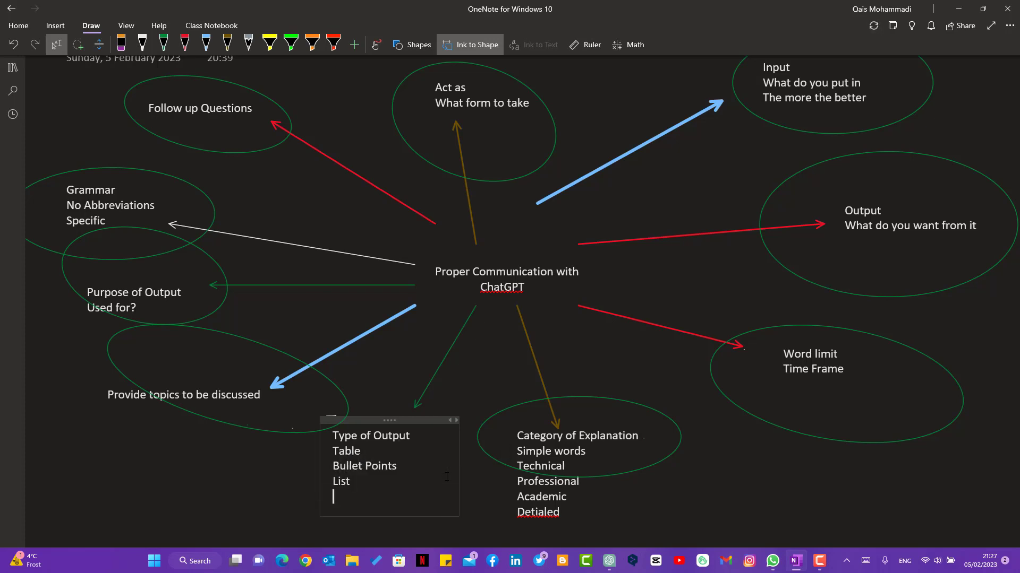
pyautogui.write('Comma')
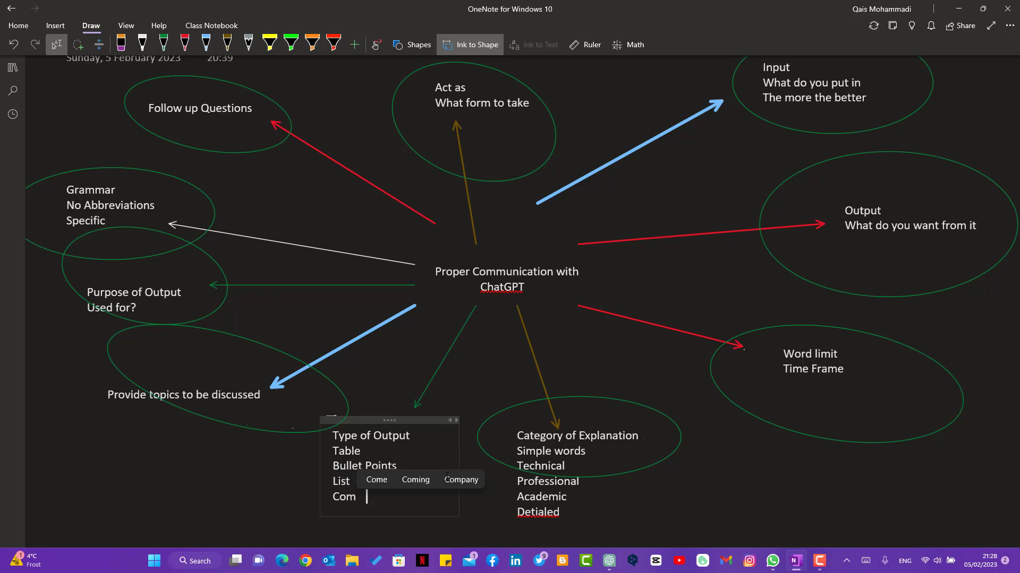